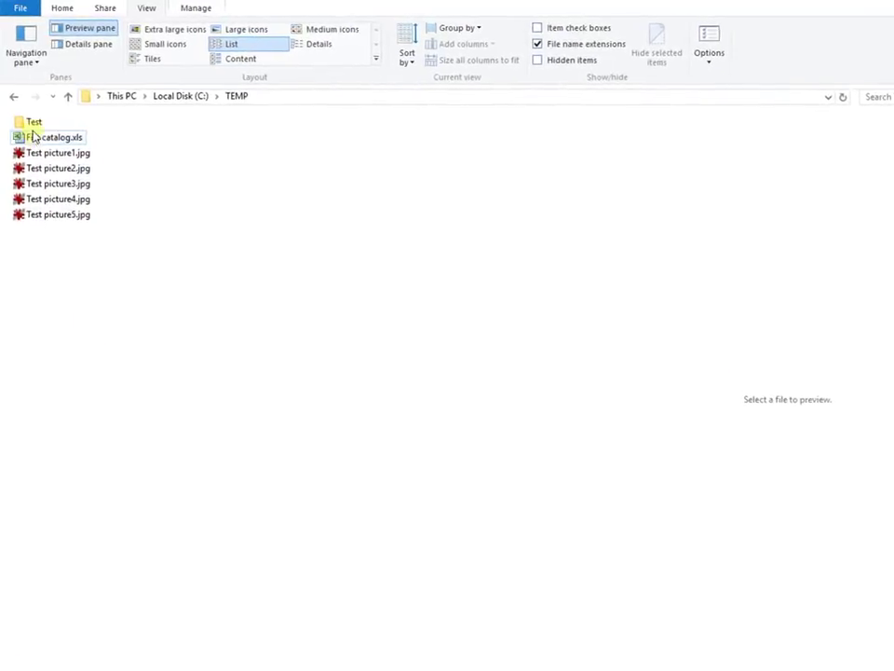
Open File catalog.xls from C:\TEMP in Excel, after glancing into the Test subfolder
{"action": "double_click", "coordinate": [33, 126]}
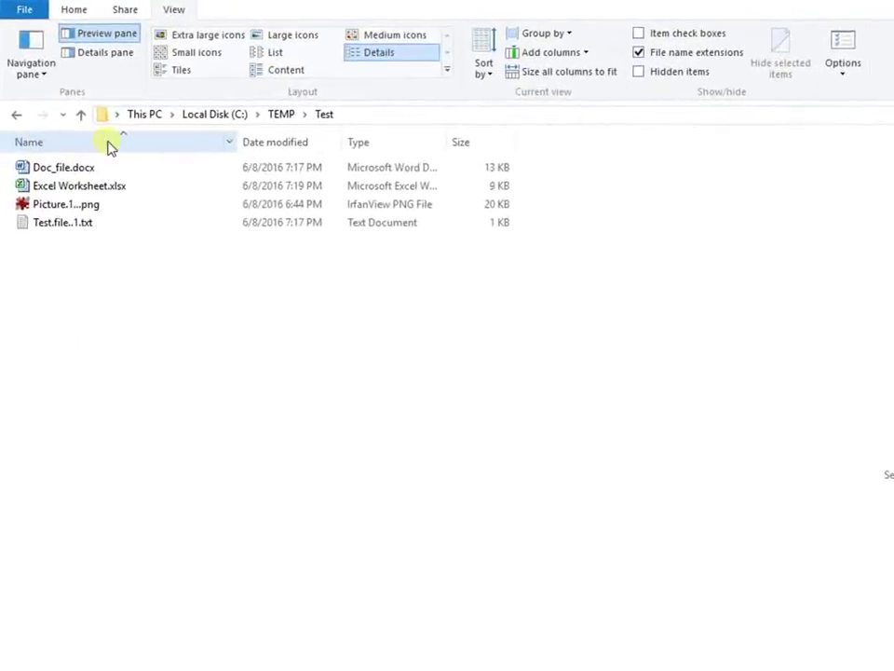
{"action": "left_click", "coordinate": [282, 115]}
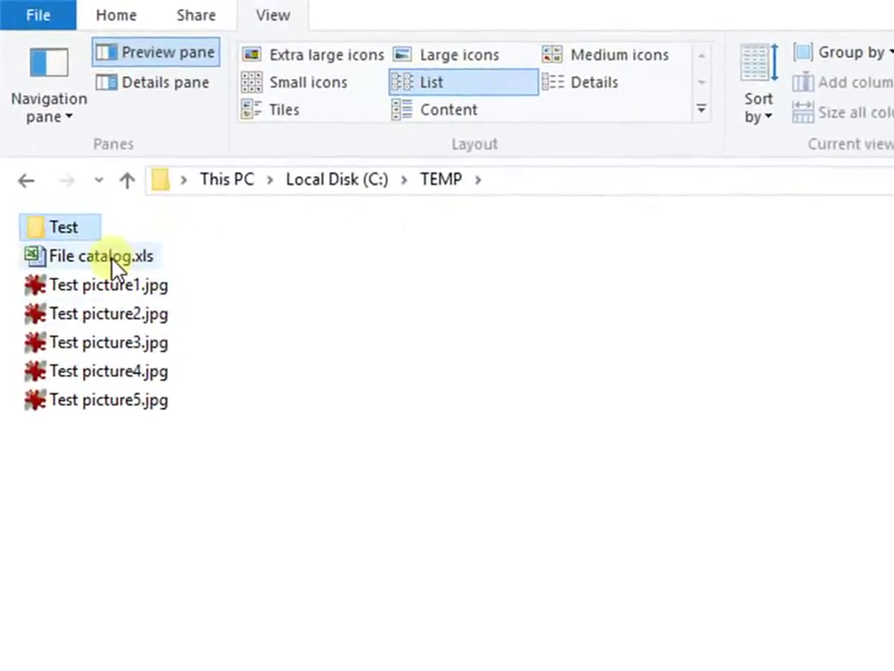
{"action": "left_click", "coordinate": [112, 260]}
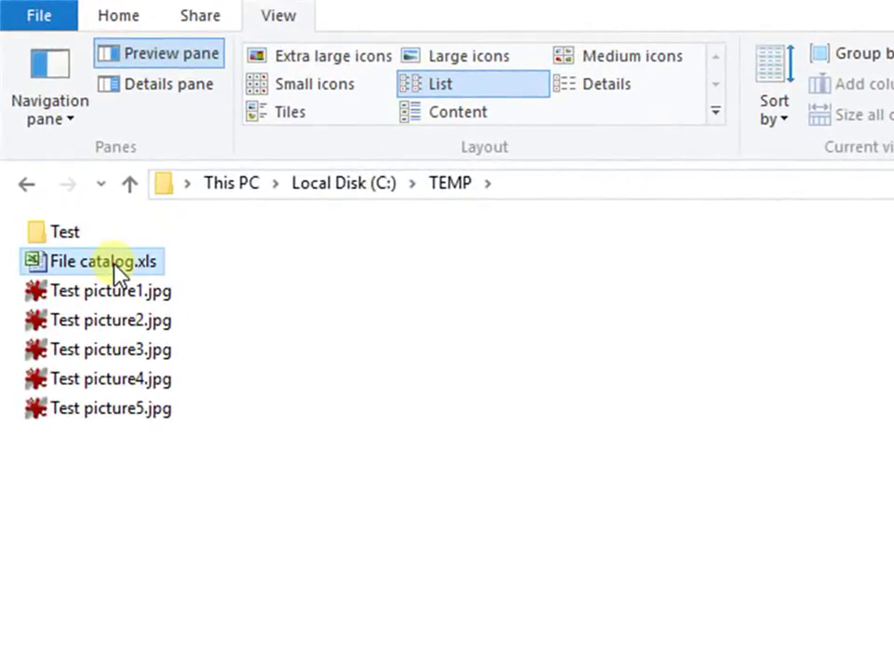
{"action": "double_click", "coordinate": [112, 261]}
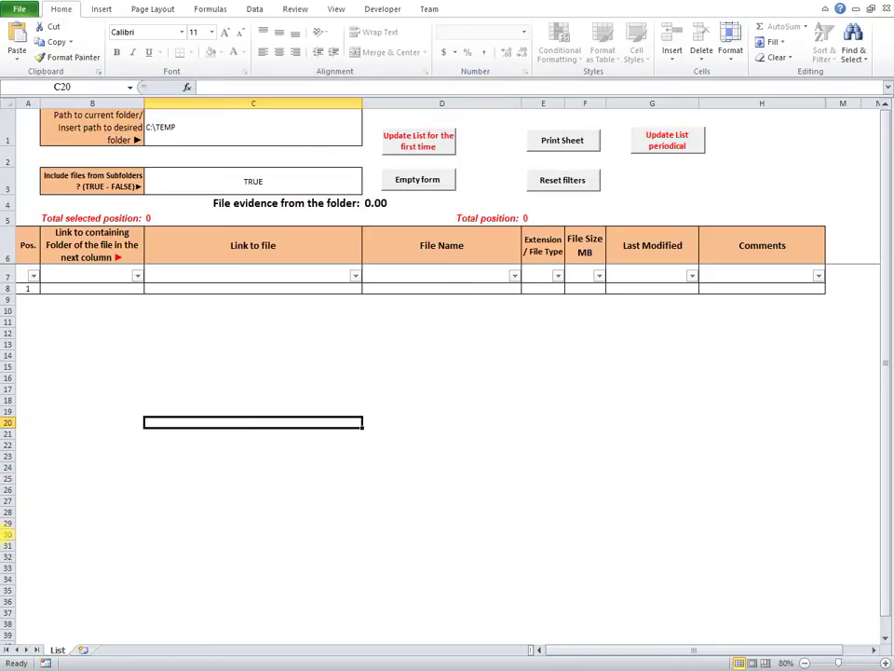
Run the 'Update List for the first time' macro to catalog the 10 TEMP files
{"action": "left_click", "coordinate": [448, 151]}
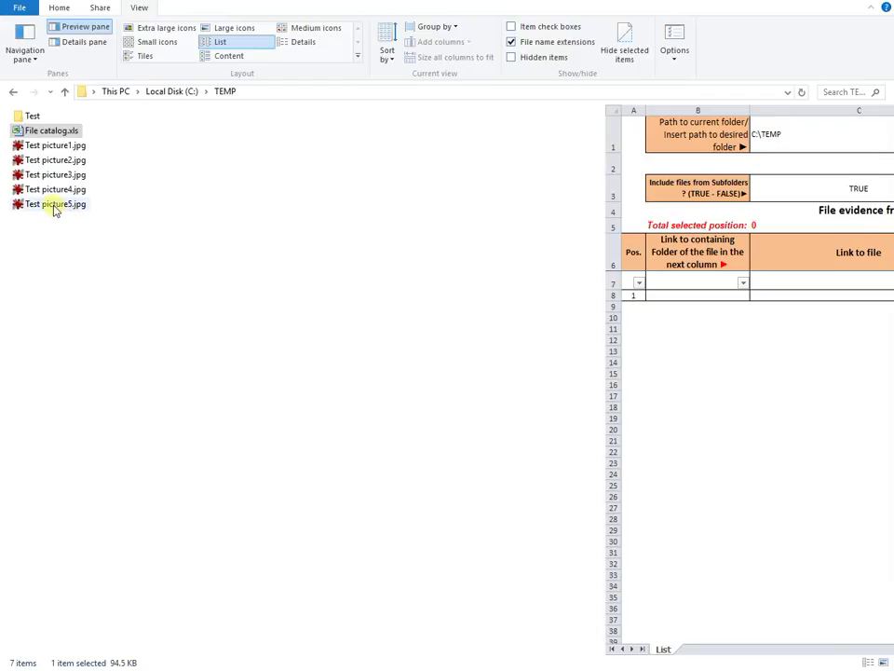
Copy Test picture5.jpg in TEMP, rename the copy Test picture6.jpg, and return to Excel
{"action": "left_click_drag", "start_coordinate": [54, 204], "coordinate": [90, 285]}
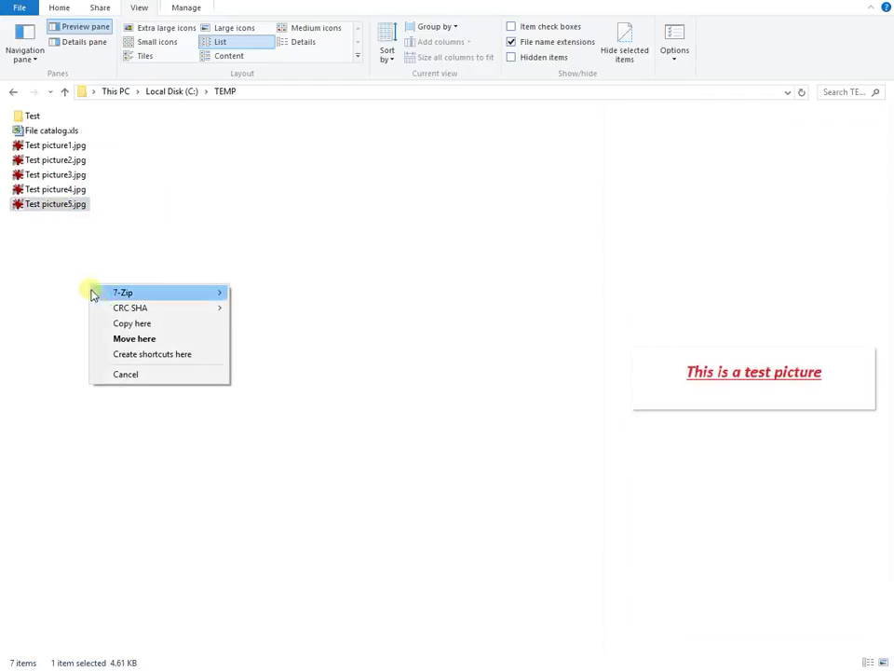
{"action": "left_click", "coordinate": [140, 323]}
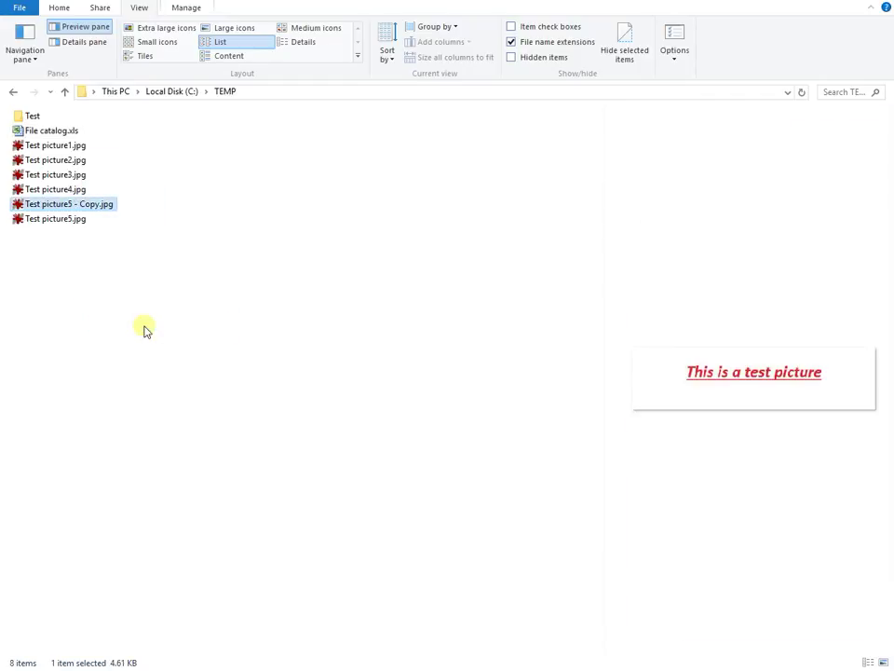
{"action": "left_click", "coordinate": [67, 209]}
{"action": "left_click_drag", "start_coordinate": [69, 204], "coordinate": [96, 207]}
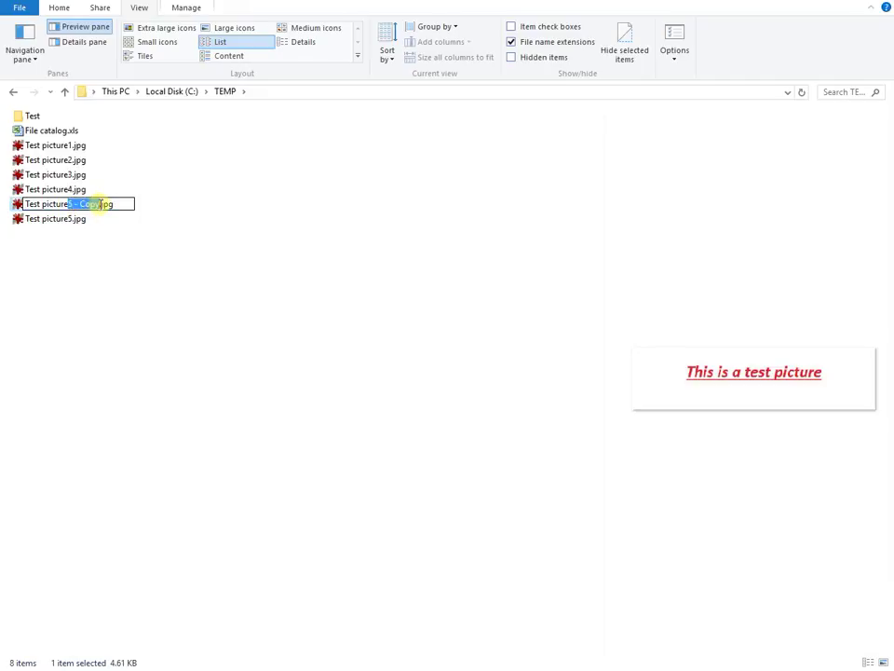
{"action": "type", "text": "6"}
{"action": "key", "text": "Return"}
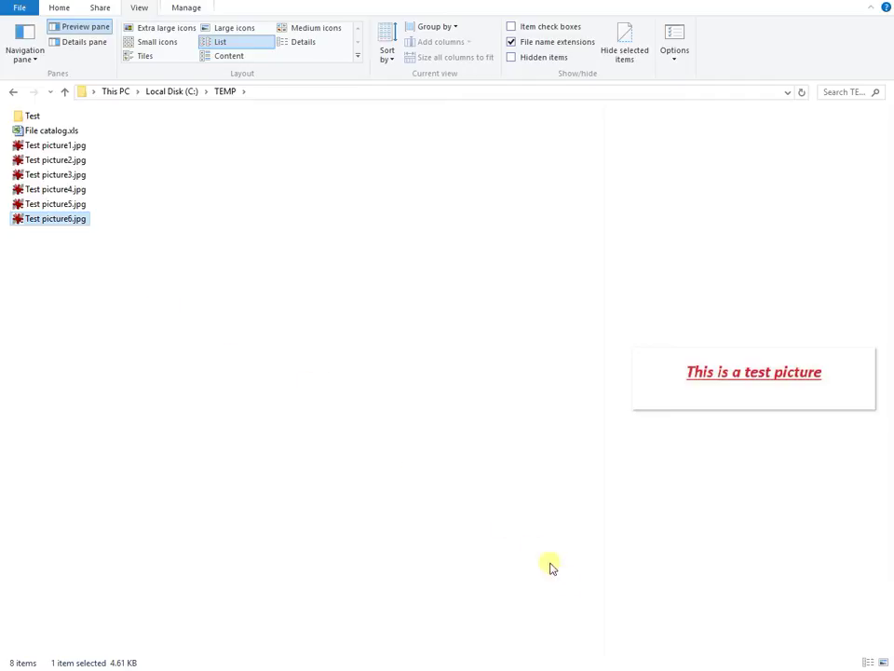
{"action": "left_click", "coordinate": [643, 667]}
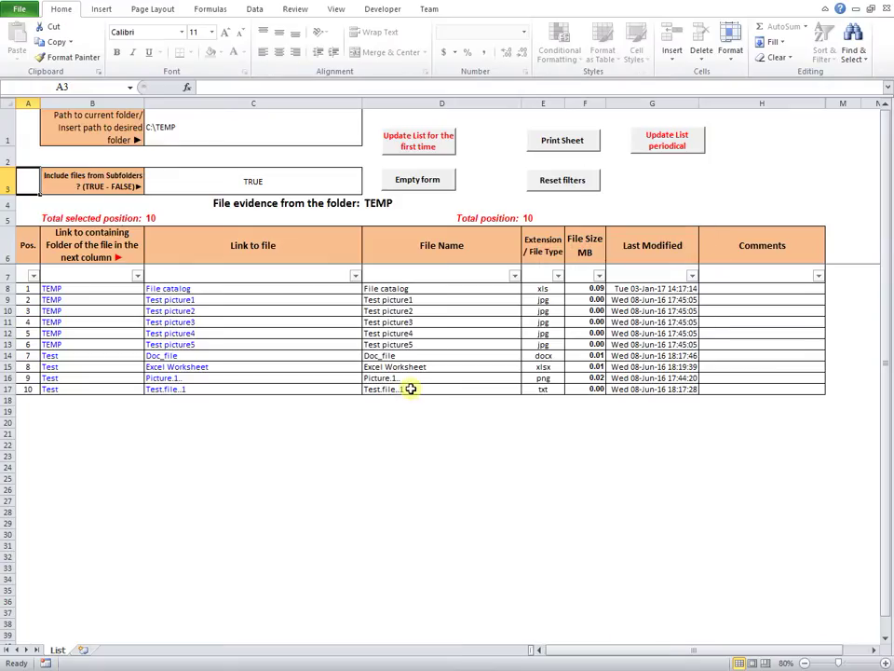
Enter the comment 'test' beside Test picture5 in the catalog
{"action": "left_click", "coordinate": [751, 344]}
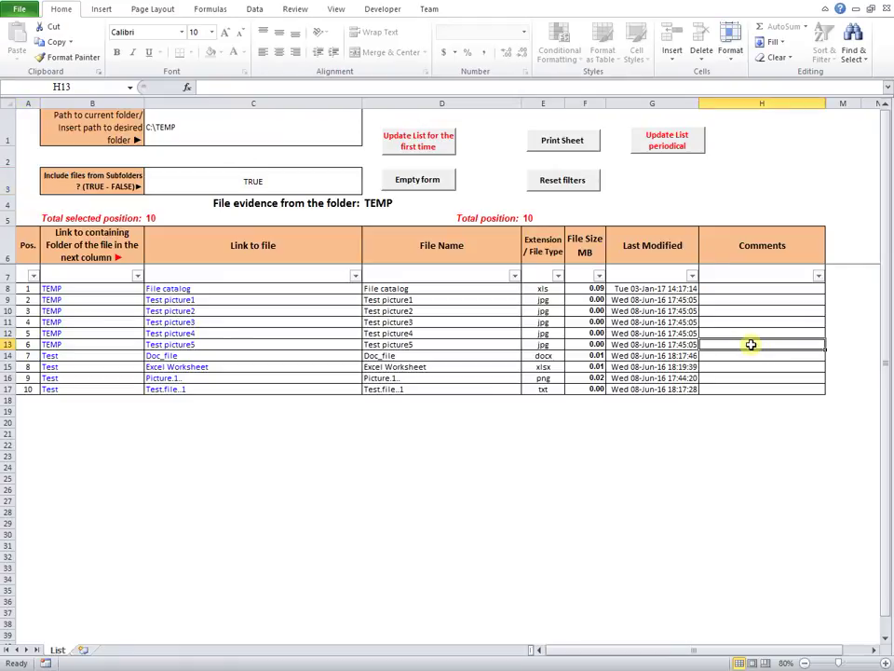
{"action": "type", "text": "te"}
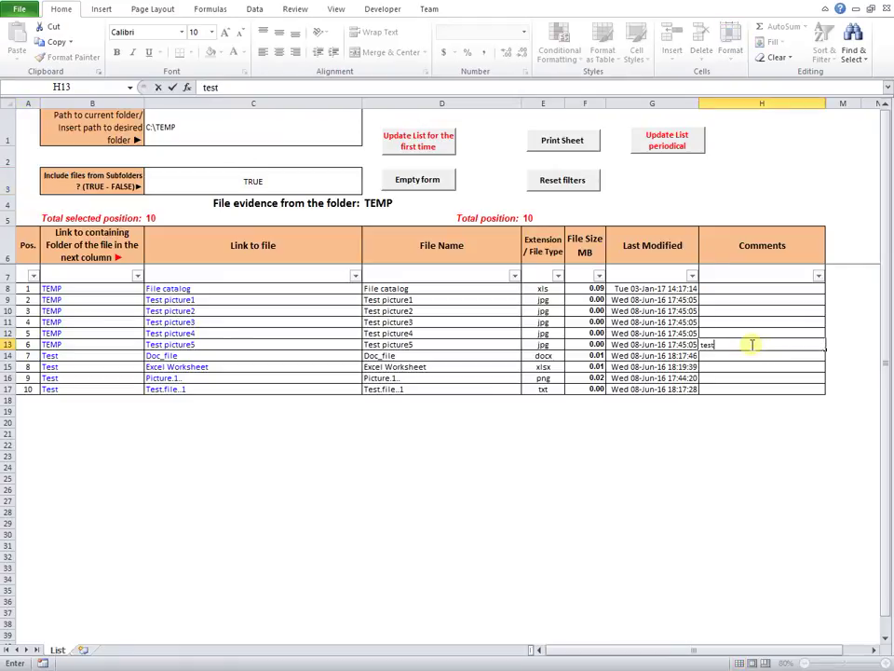
{"action": "type", "text": "st"}
{"action": "key", "text": "Return"}
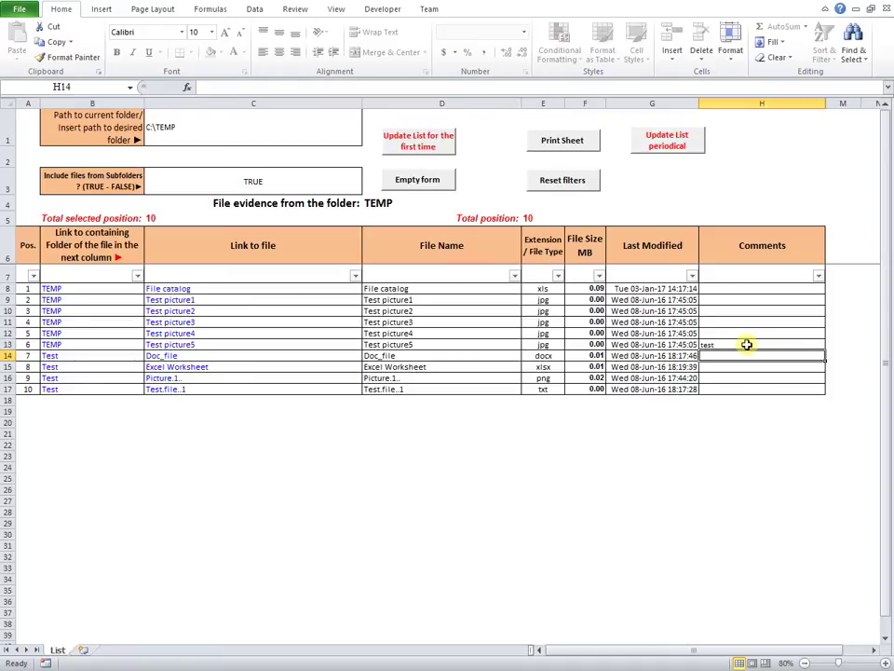
Run 'Update List periodical' to add Test picture6, then check the comment cells
{"action": "left_click", "coordinate": [670, 156]}
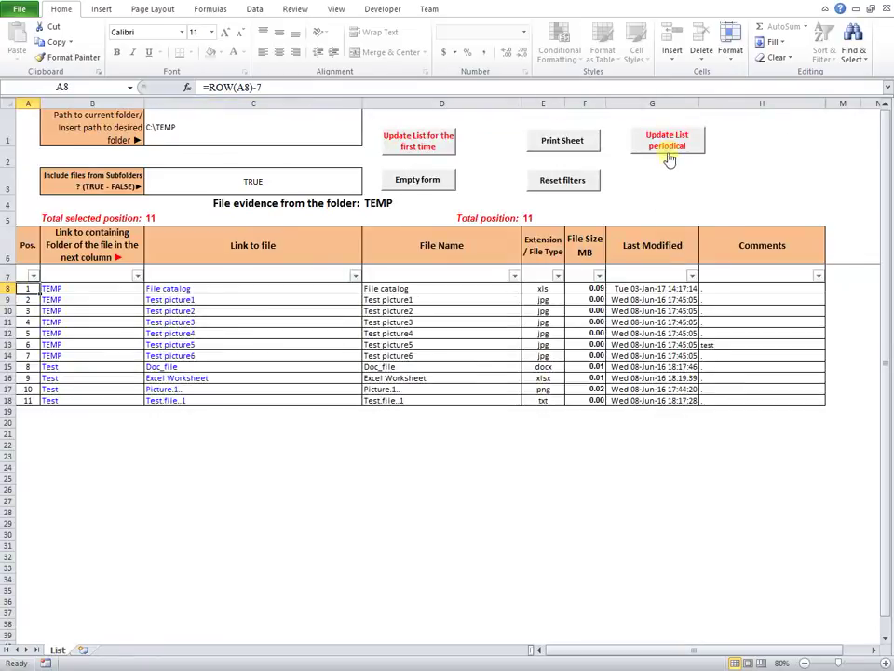
{"action": "left_click", "coordinate": [745, 342]}
{"action": "left_click", "coordinate": [741, 356]}
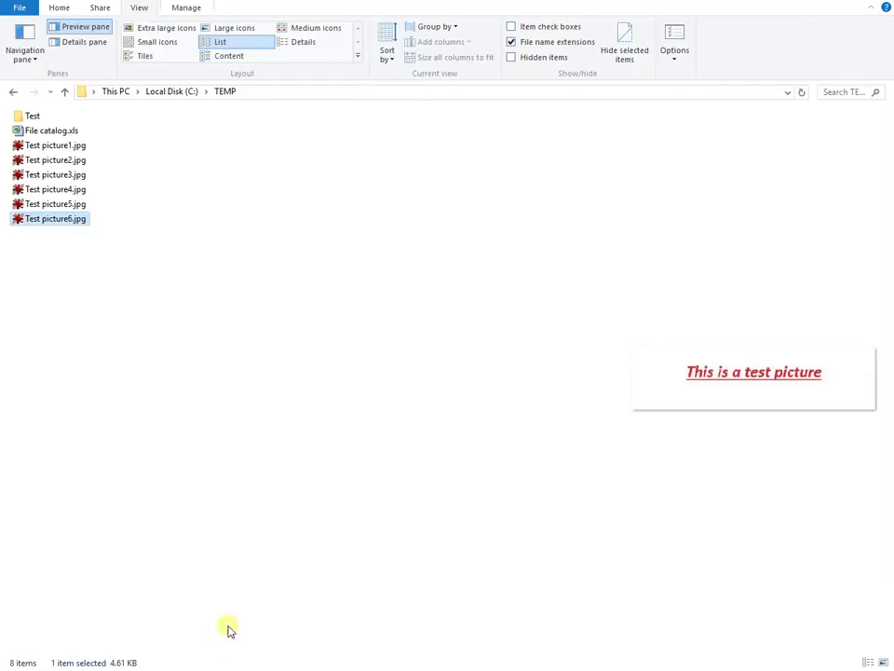
Delete Test picture4.jpg from C:\TEMP, confirming the deletion
{"action": "left_click", "coordinate": [73, 205]}
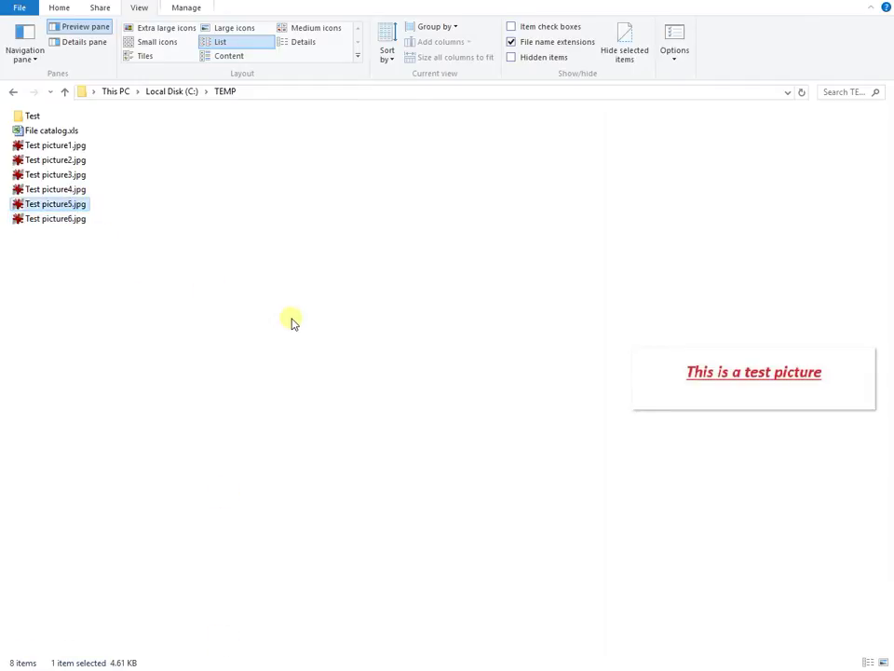
{"action": "left_click", "coordinate": [71, 190]}
{"action": "key", "text": "Delete"}
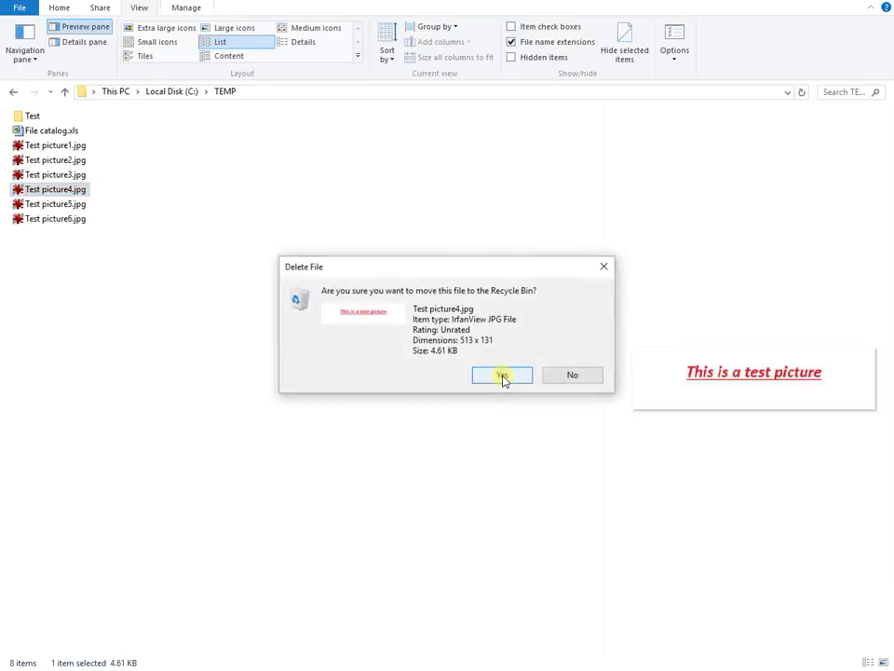
{"action": "left_click", "coordinate": [502, 376]}
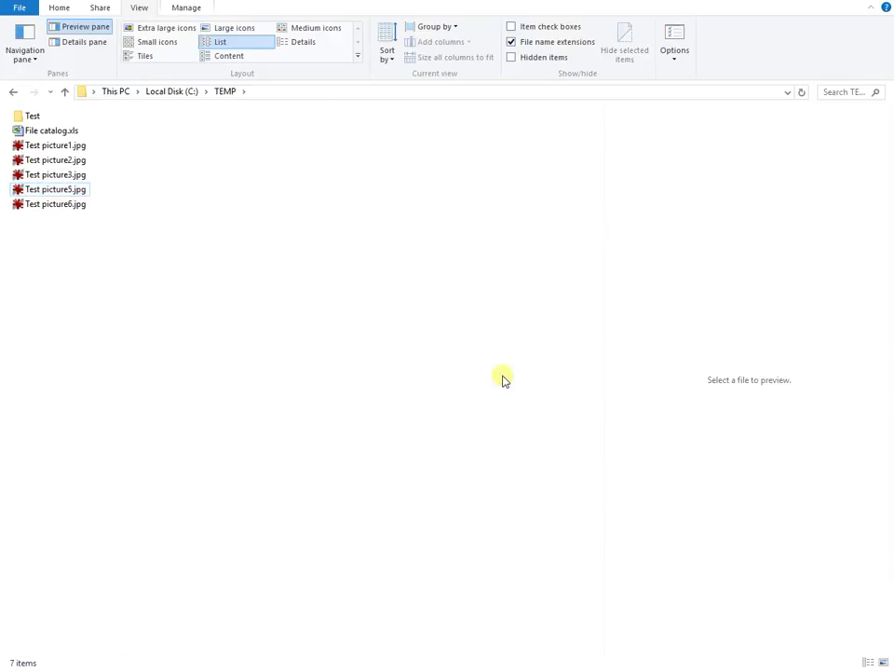
Back in Excel, run 'Update List periodical' so Test picture4 drops from the catalog
{"action": "key", "text": "alt+Tab"}
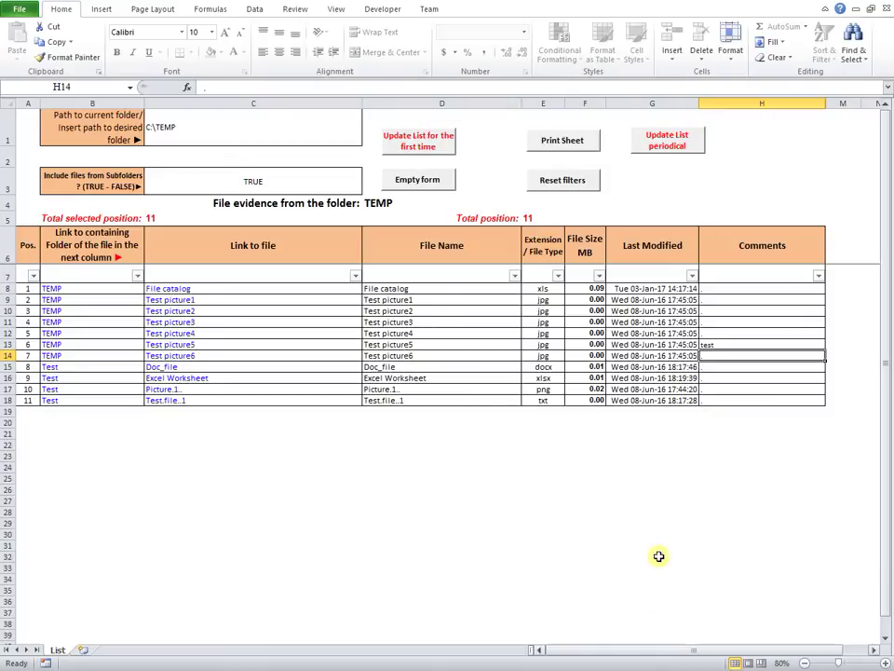
{"action": "left_click", "coordinate": [512, 468]}
{"action": "left_click", "coordinate": [658, 143]}
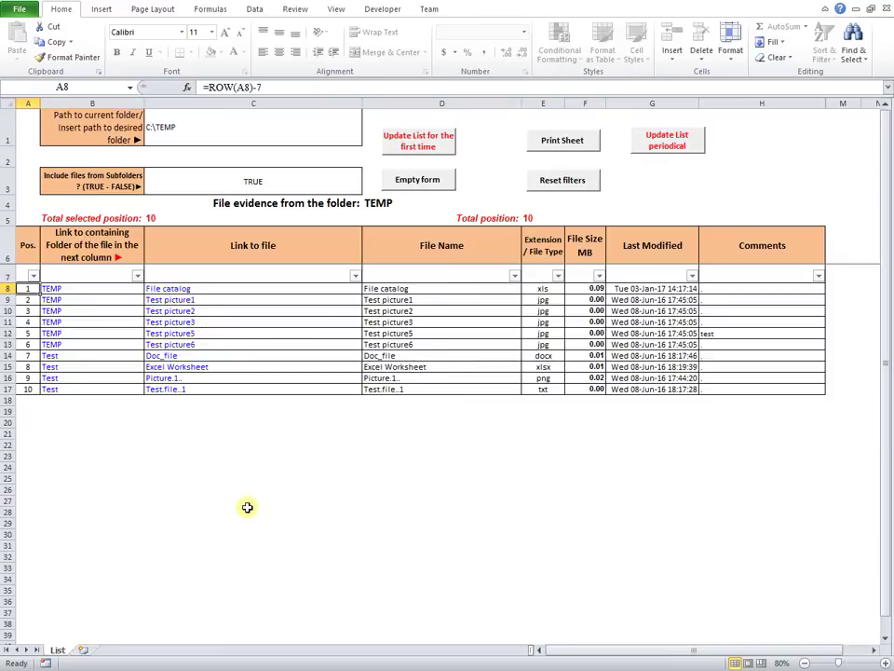
Unhide the hidden Update List sheet
{"action": "right_click", "coordinate": [60, 647]}
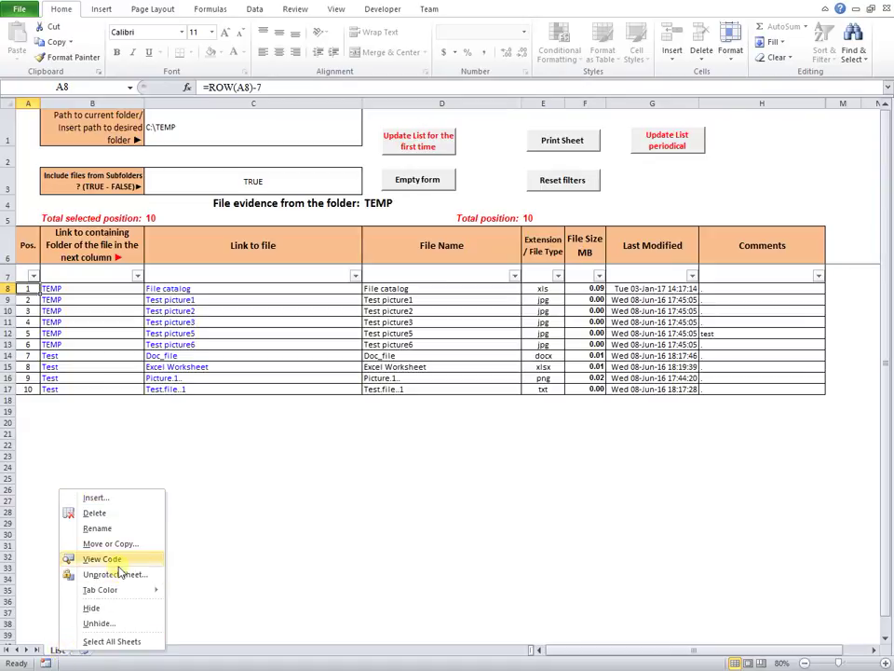
{"action": "left_click", "coordinate": [118, 630]}
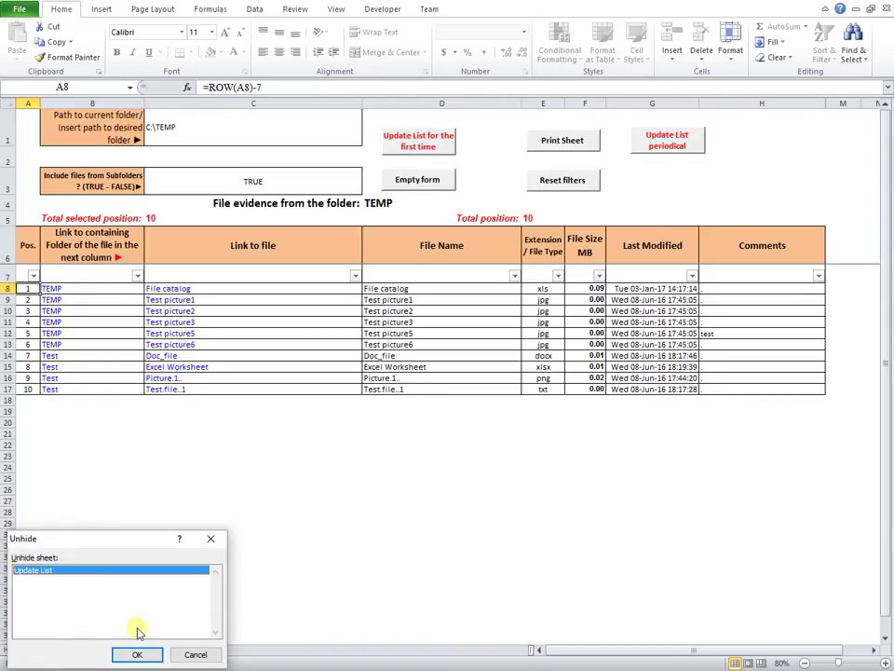
{"action": "left_click", "coordinate": [140, 655]}
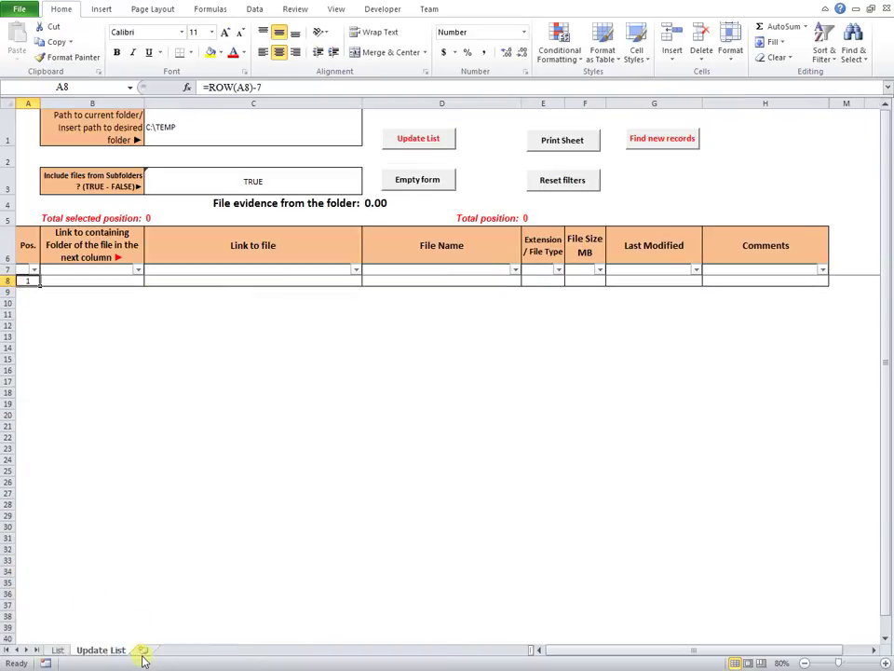
Compare the Update List sheet with the List sheet, ending on List's 10 records
{"action": "left_click", "coordinate": [60, 652]}
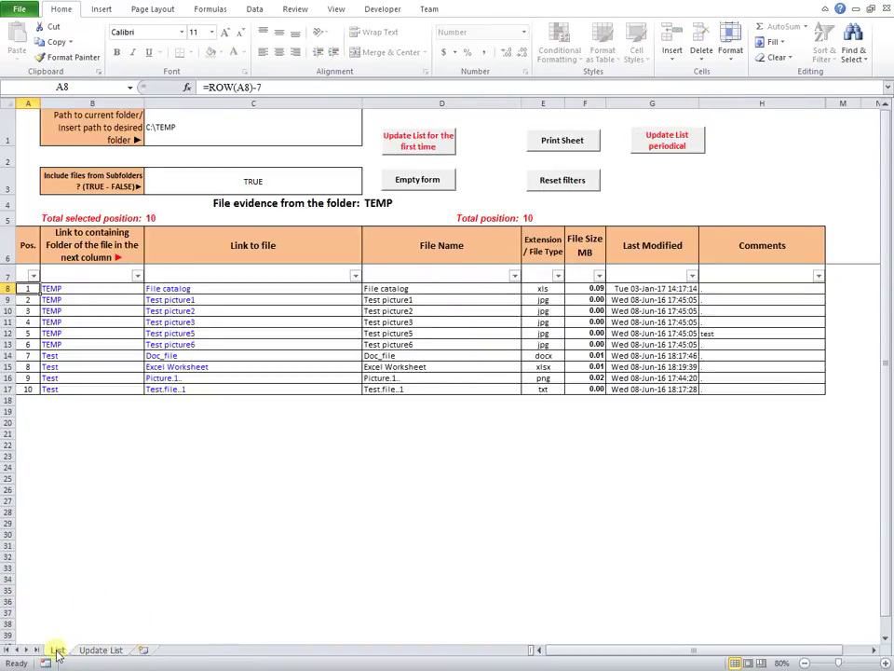
{"action": "left_click", "coordinate": [96, 652]}
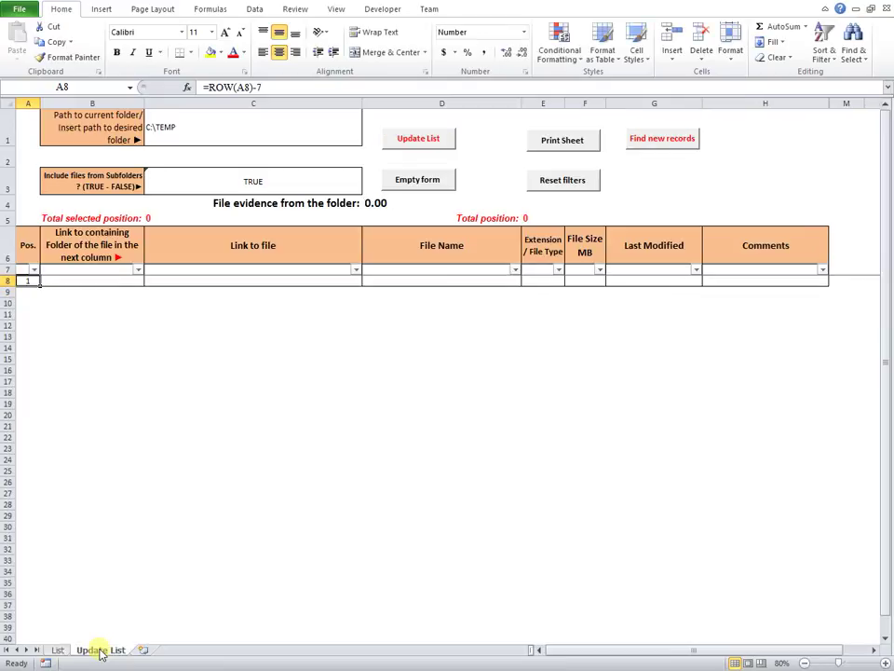
{"action": "left_click", "coordinate": [58, 651]}
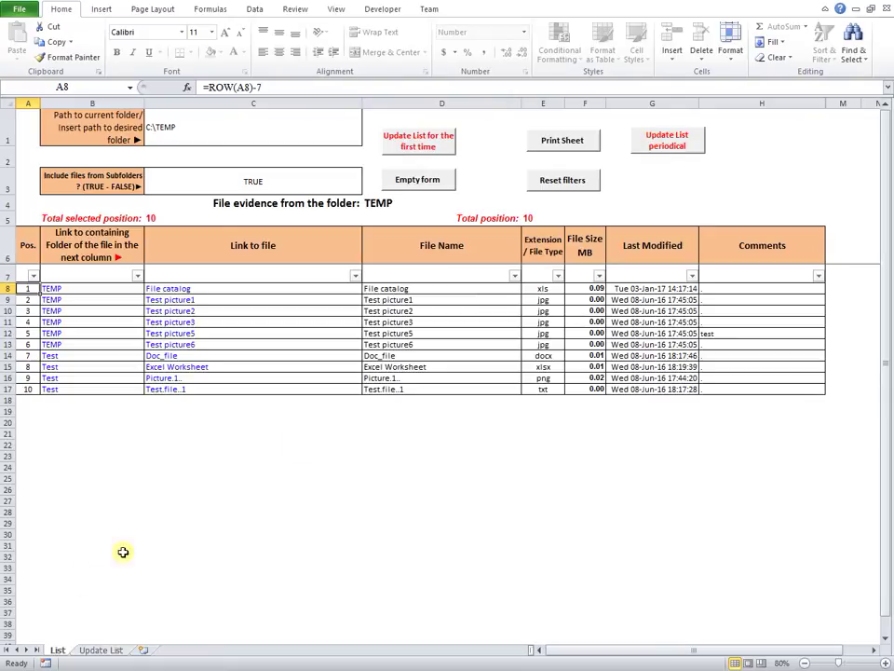
Open the VBA editor via View Code and display Module3's Periodical_update code
{"action": "right_click", "coordinate": [59, 651]}
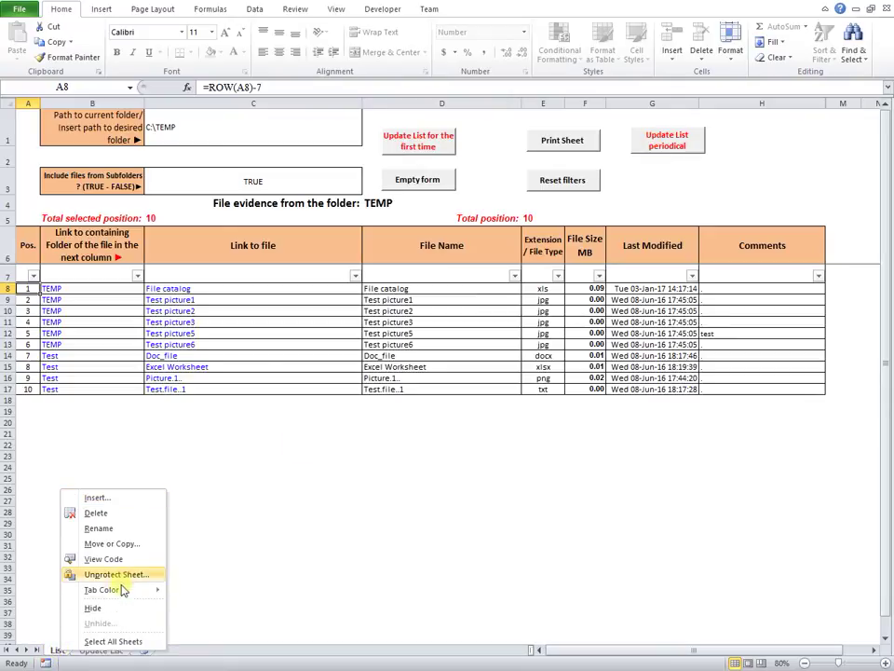
{"action": "left_click", "coordinate": [122, 564]}
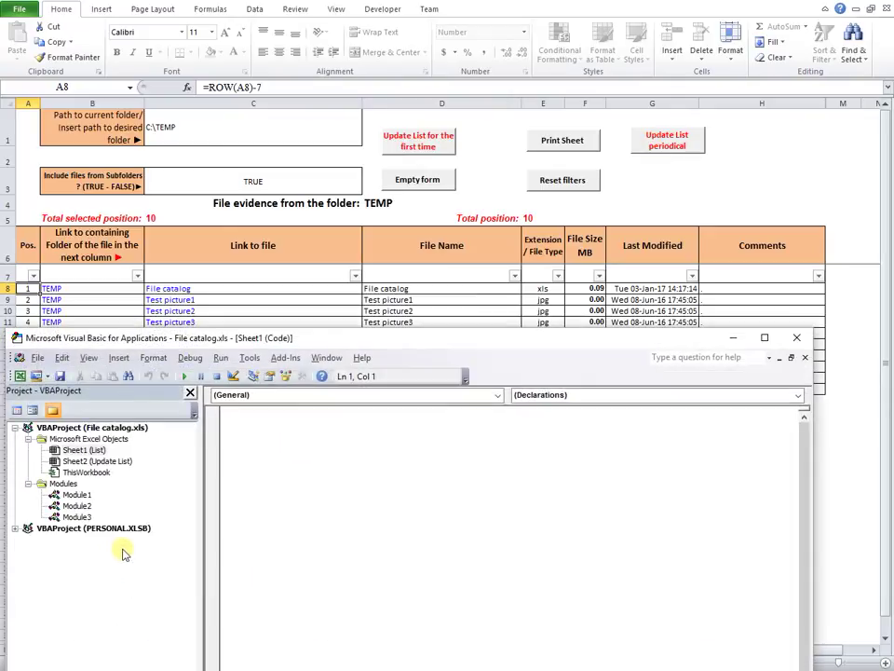
{"action": "left_click", "coordinate": [78, 517]}
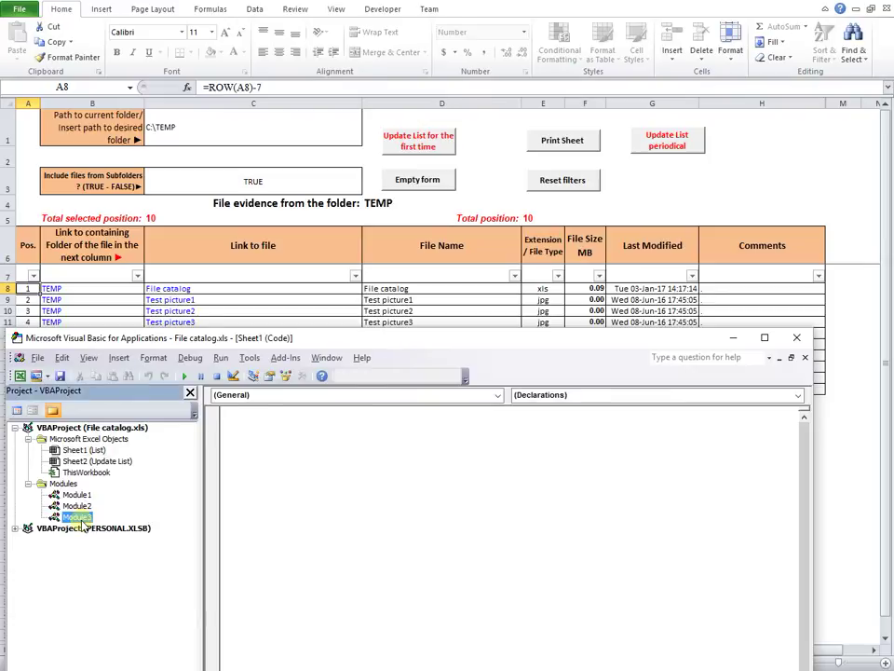
{"action": "double_click", "coordinate": [81, 520]}
{"action": "left_click_drag", "start_coordinate": [430, 343], "coordinate": [554, 365]}
Unprotect the List sheet and unhide its hidden columns I to L
{"action": "left_click", "coordinate": [92, 512]}
{"action": "left_click_drag", "start_coordinate": [843, 103], "coordinate": [817, 107]}
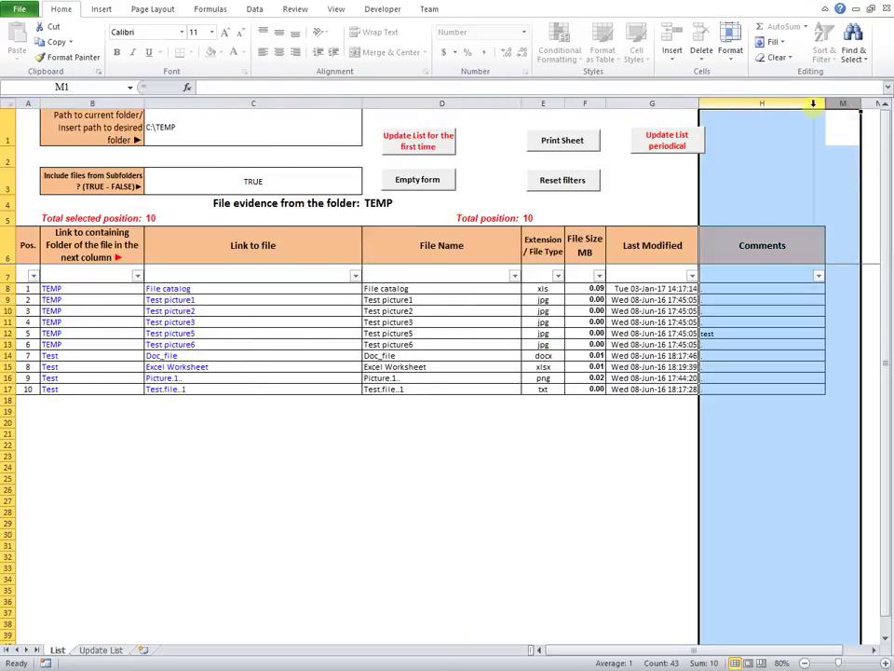
{"action": "right_click", "coordinate": [818, 114]}
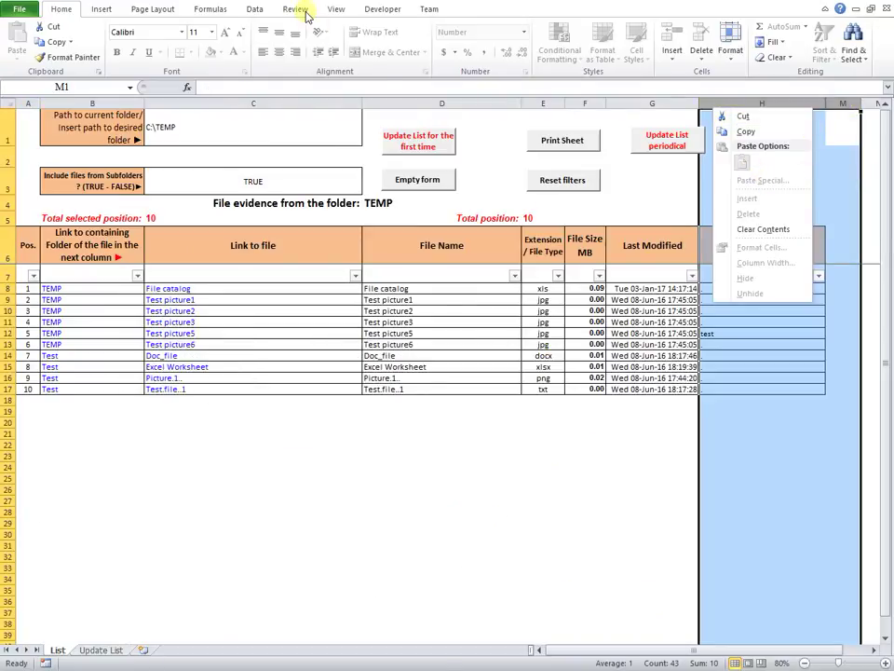
{"action": "left_click", "coordinate": [295, 9]}
{"action": "left_click", "coordinate": [406, 42]}
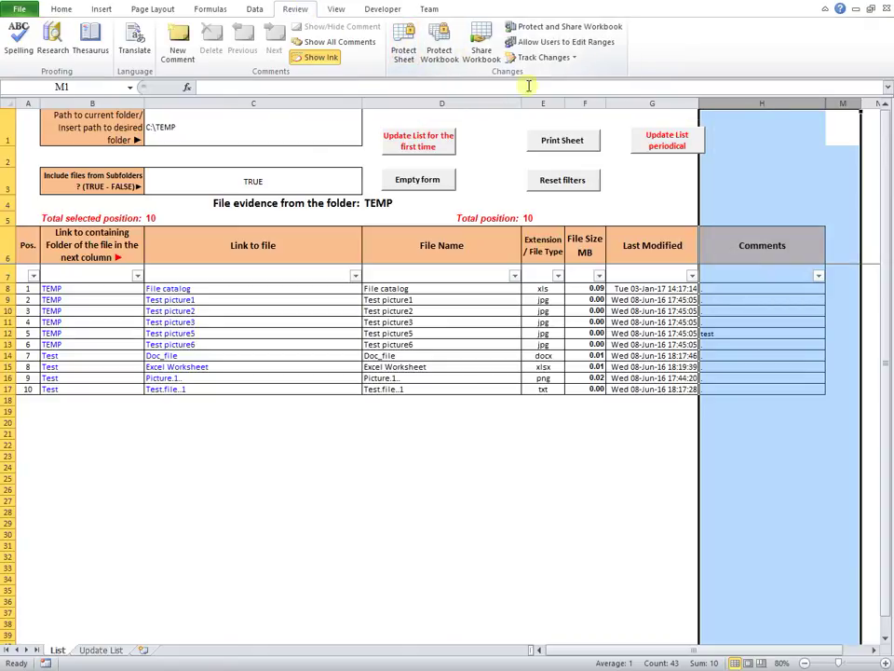
{"action": "right_click", "coordinate": [821, 103]}
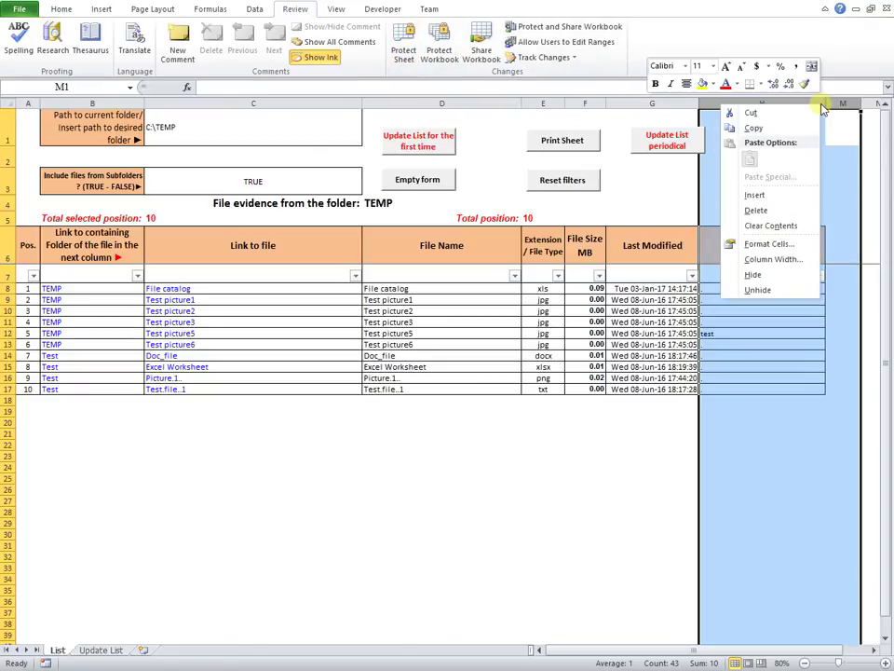
{"action": "left_click", "coordinate": [779, 290]}
{"action": "left_click", "coordinate": [757, 402]}
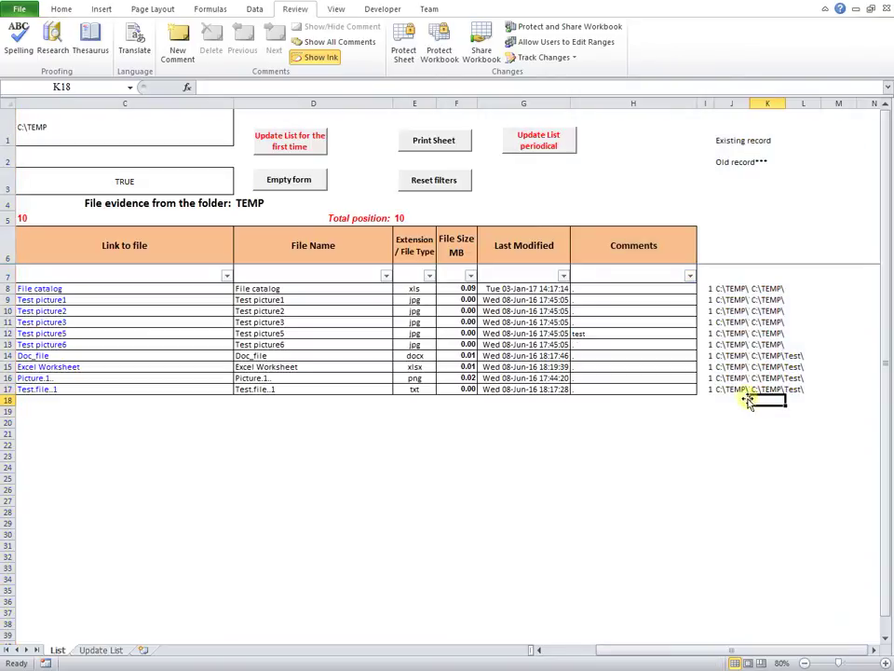
Unhide the hidden helper columns within H:M on the Update List sheet
{"action": "left_click", "coordinate": [94, 649]}
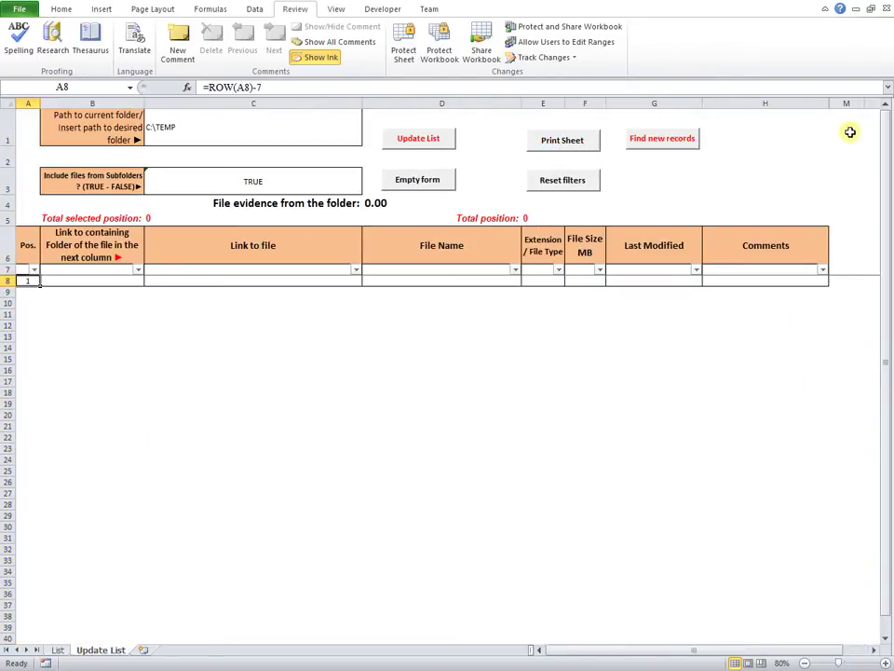
{"action": "left_click_drag", "start_coordinate": [849, 102], "coordinate": [806, 104]}
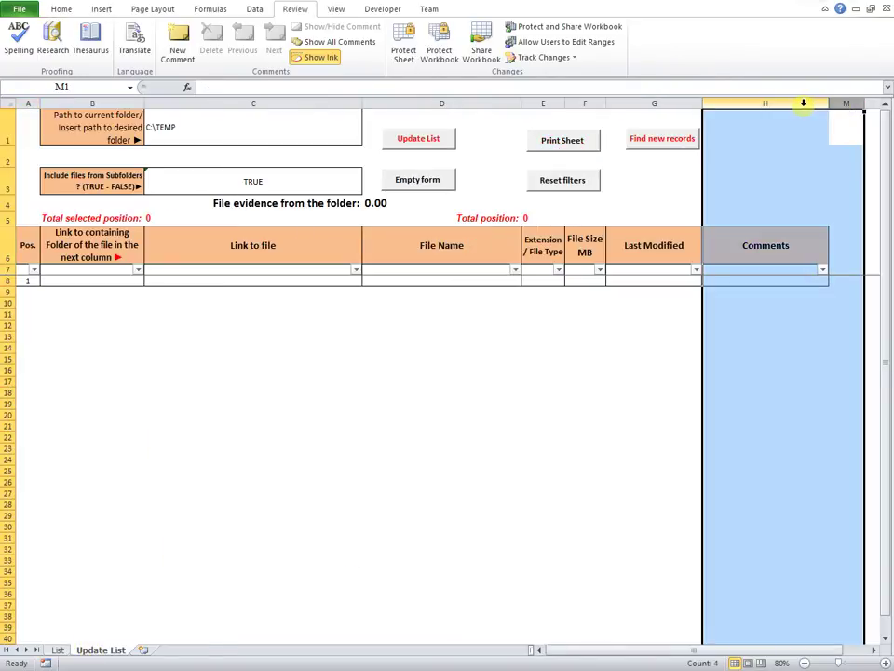
{"action": "right_click", "coordinate": [802, 104]}
{"action": "left_click", "coordinate": [759, 296]}
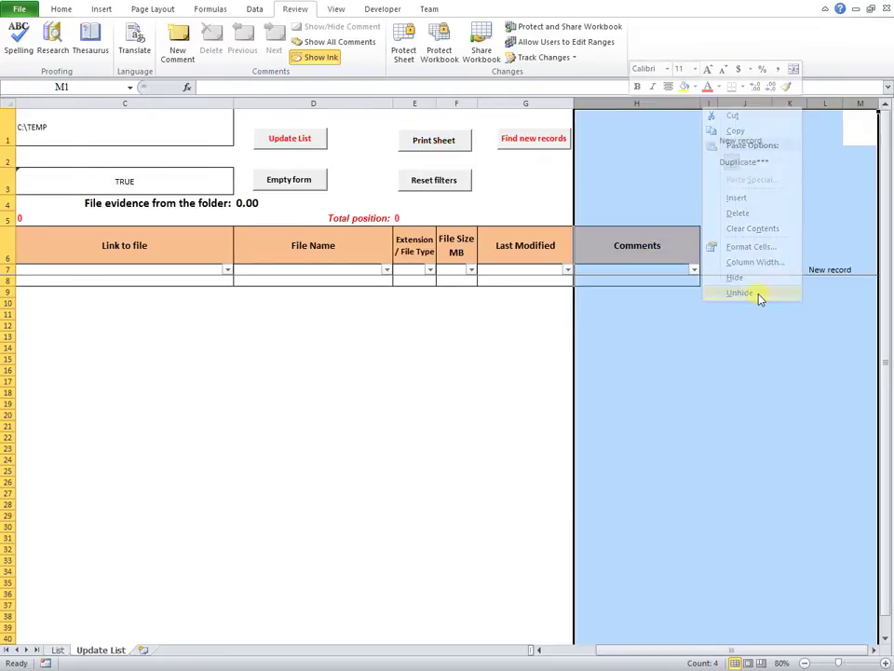
{"action": "left_click", "coordinate": [719, 358]}
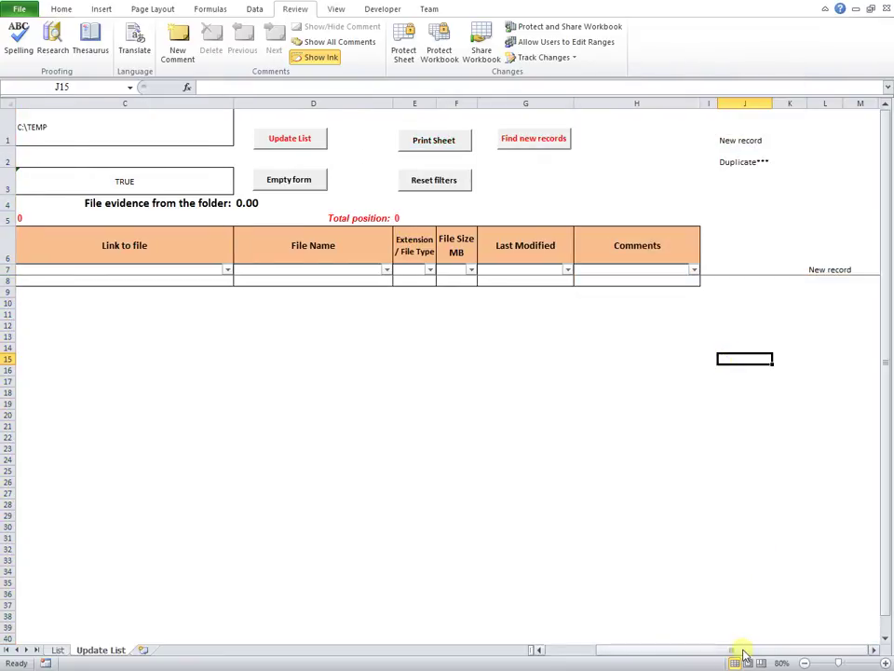
{"action": "left_click_drag", "start_coordinate": [738, 652], "coordinate": [605, 652]}
Run Periodical_update, then uncomment Call Import_data and rerun it to import 11 files
{"action": "key", "text": "alt+F11"}
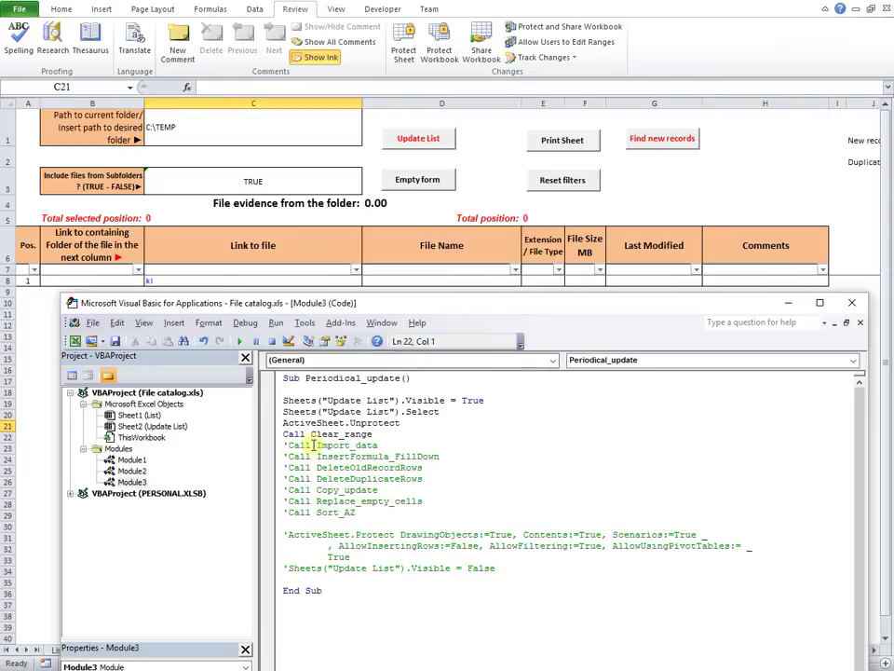
{"action": "left_click_drag", "start_coordinate": [371, 305], "coordinate": [522, 303]}
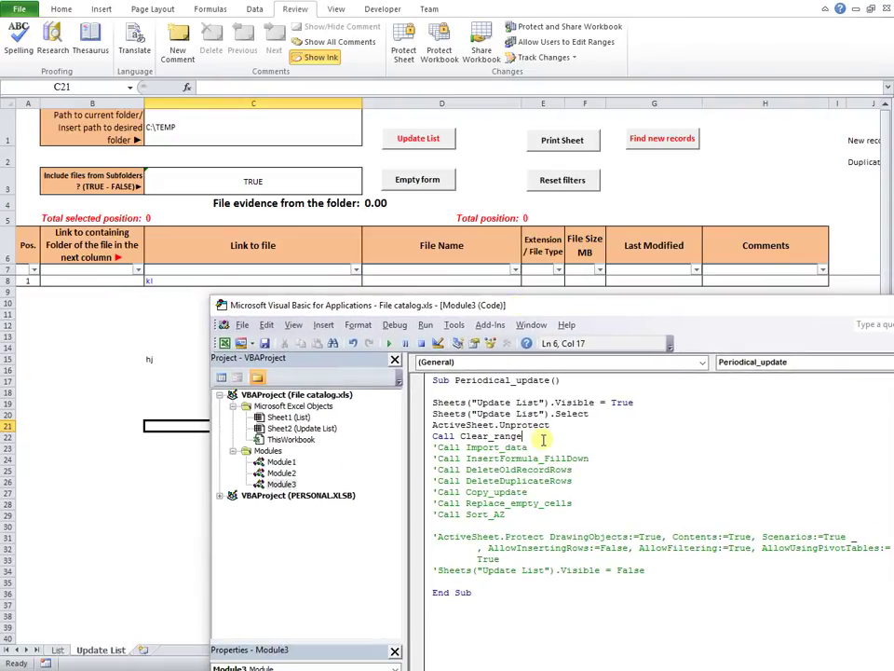
{"action": "left_click", "coordinate": [392, 345]}
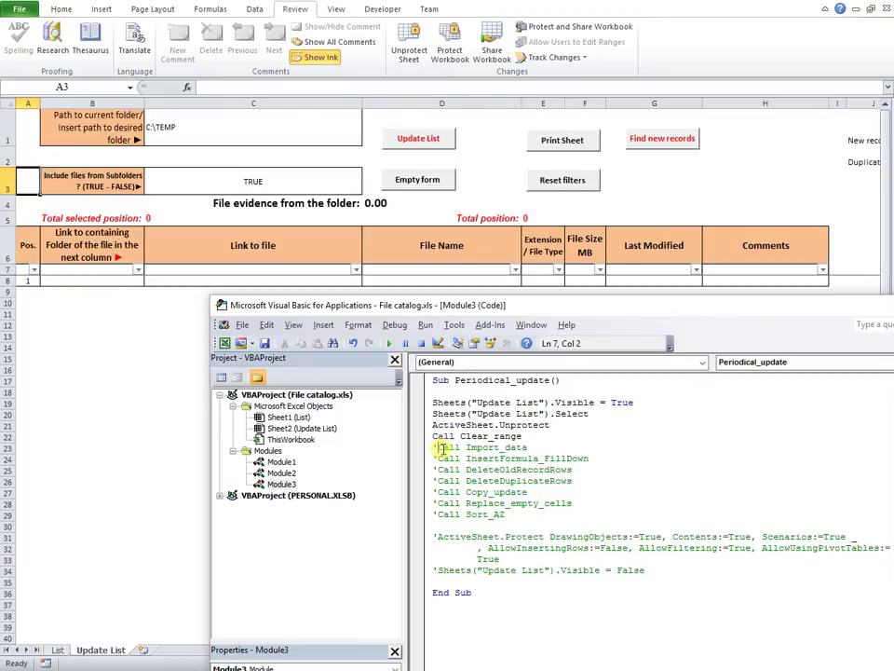
{"action": "key", "text": "BackSpace"}
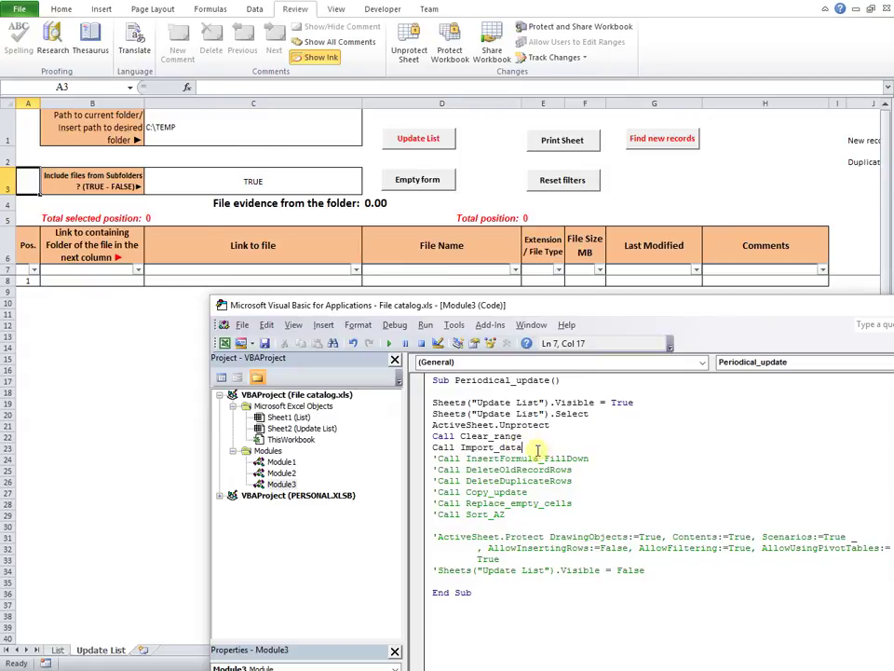
{"action": "left_click", "coordinate": [389, 347]}
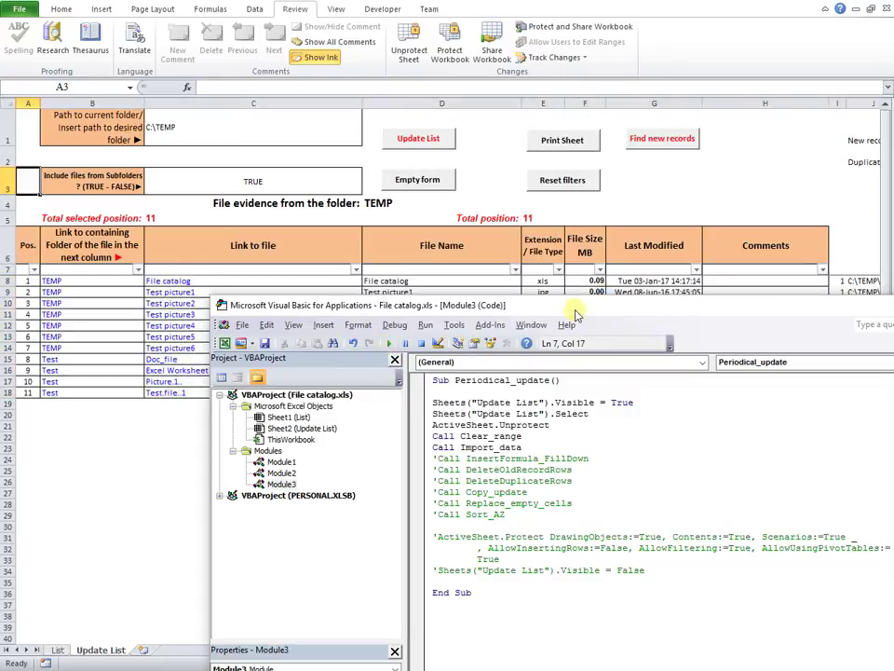
Comment out the Call Import_data, Call Clear_range and ActiveSheet.Unprotect lines with apostrophes
{"action": "left_click_drag", "start_coordinate": [576, 313], "coordinate": [464, 420]}
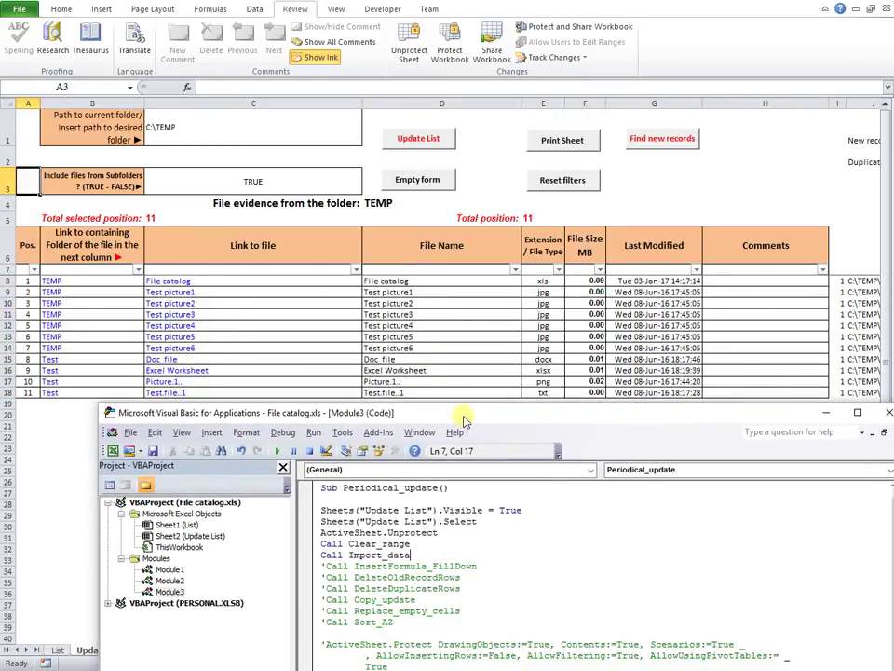
{"action": "left_click", "coordinate": [321, 554]}
{"action": "type", "text": "'"}
{"action": "left_click", "coordinate": [320, 543]}
{"action": "type", "text": "'"}
{"action": "left_click", "coordinate": [311, 533]}
{"action": "left_click", "coordinate": [320, 533]}
{"action": "type", "text": "'"}
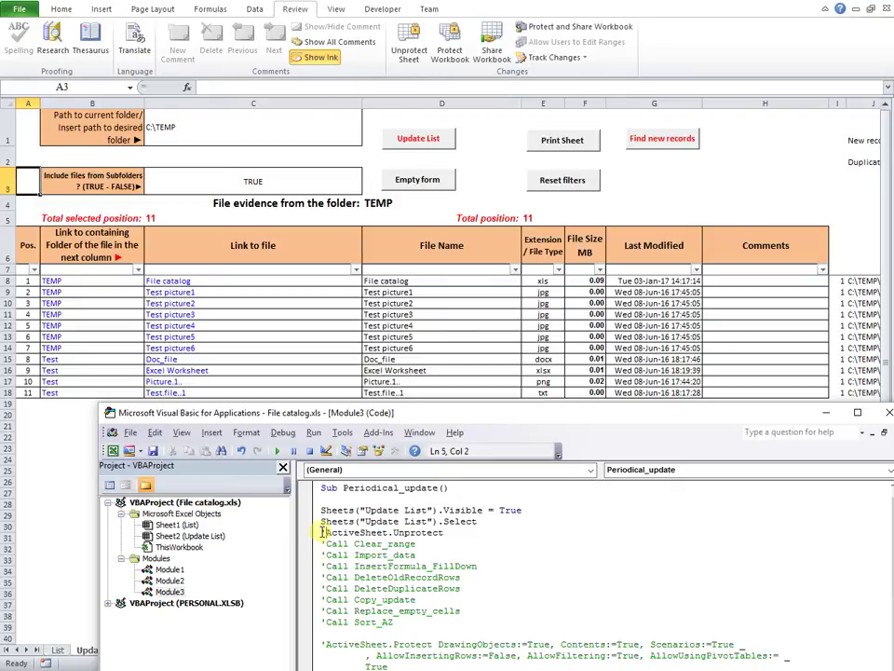
Comment out the Sheets Select and Visible lines, and uncomment Call InsertFormula_FillDown
{"action": "left_click", "coordinate": [321, 521]}
{"action": "type", "text": "'"}
{"action": "left_click", "coordinate": [320, 511]}
{"action": "type", "text": "'"}
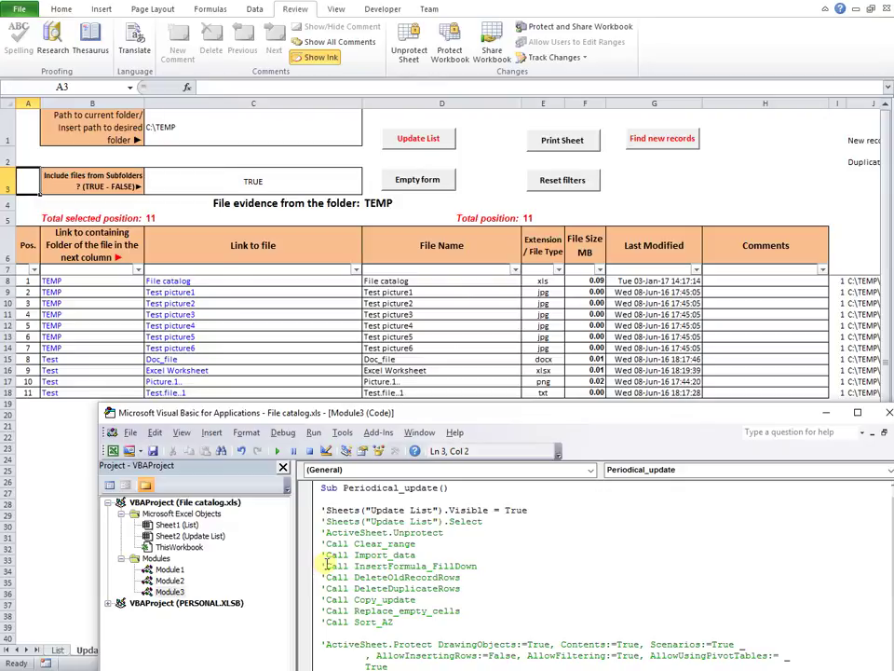
{"action": "left_click", "coordinate": [326, 566]}
{"action": "key", "text": "BackSpace"}
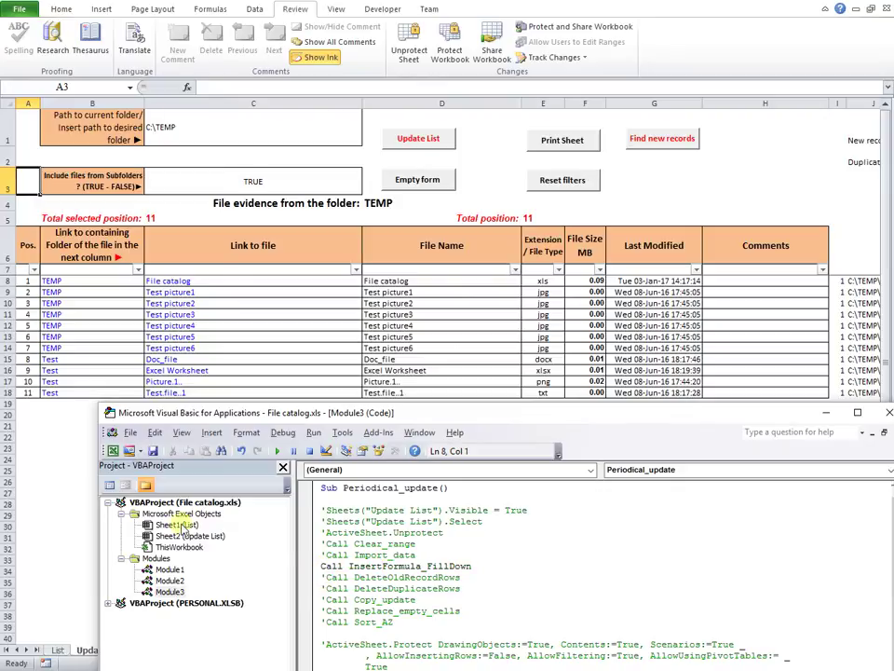
{"action": "left_click", "coordinate": [50, 503]}
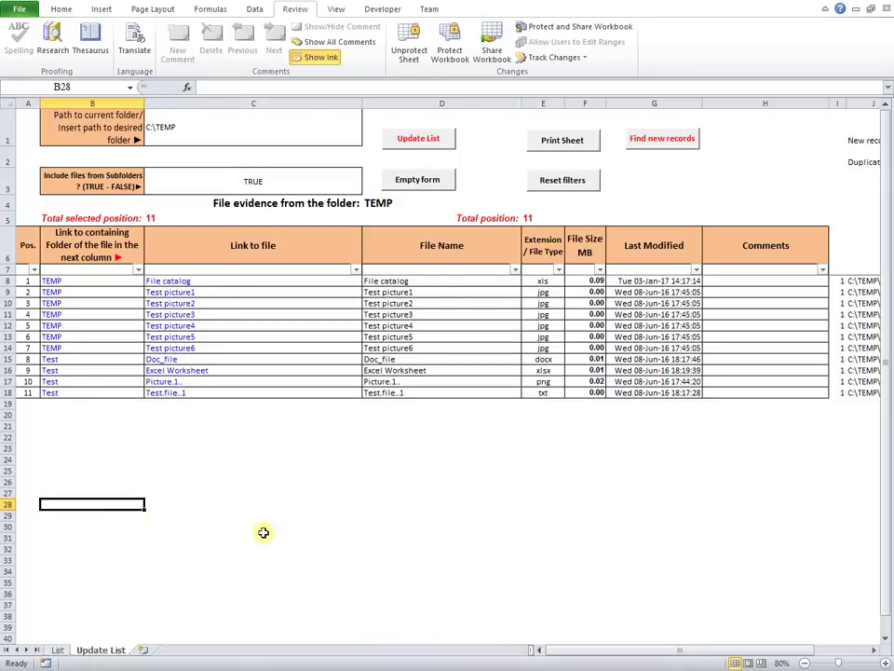
{"action": "left_click_drag", "start_coordinate": [650, 649], "coordinate": [732, 650]}
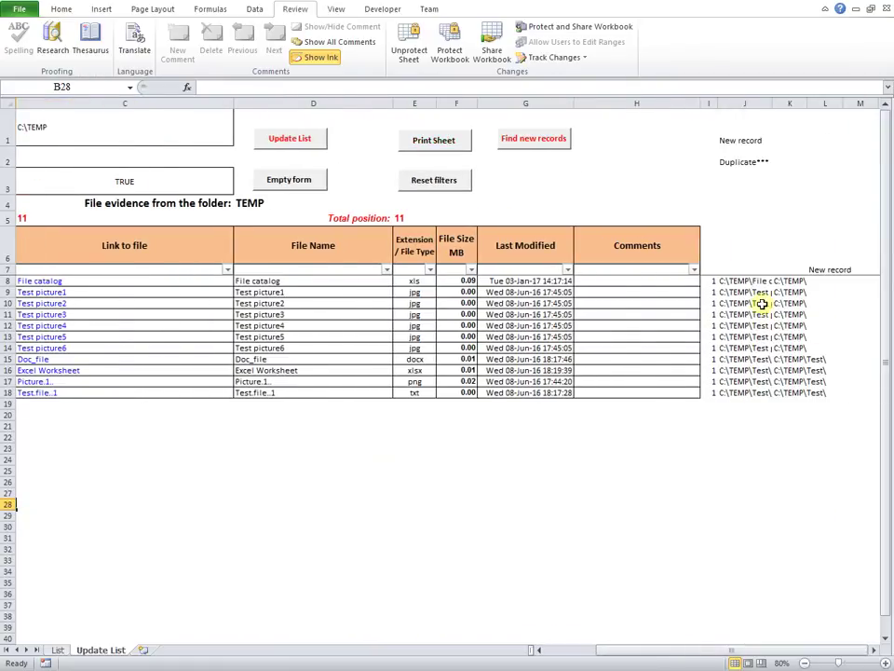
{"action": "left_click", "coordinate": [728, 281]}
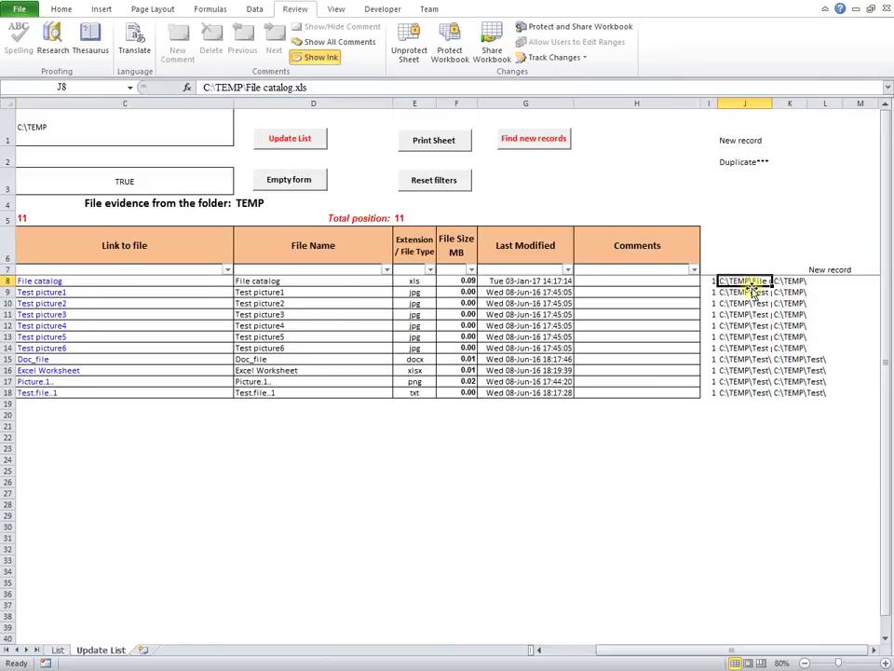
{"action": "left_click", "coordinate": [791, 281]}
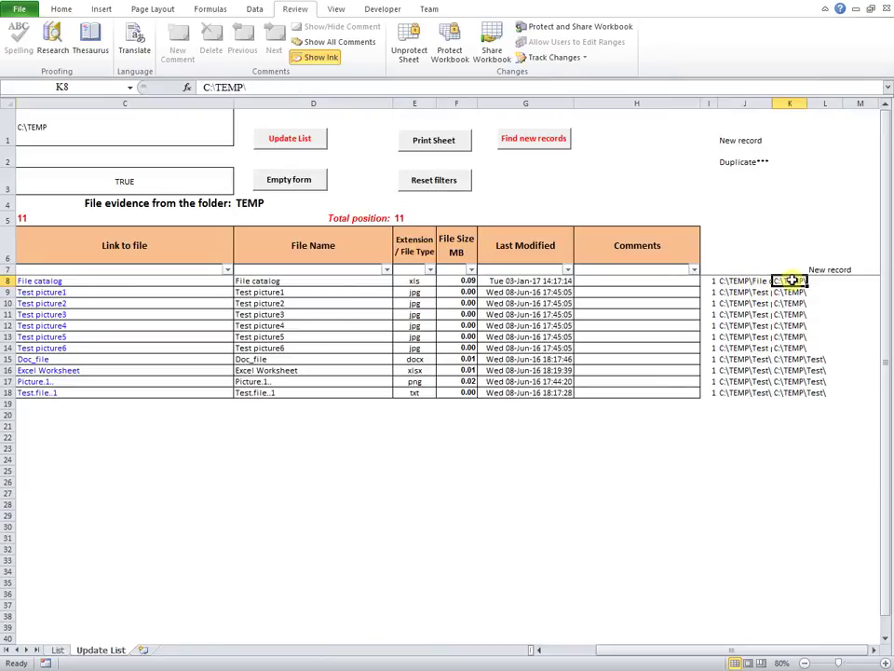
{"action": "left_click", "coordinate": [824, 269]}
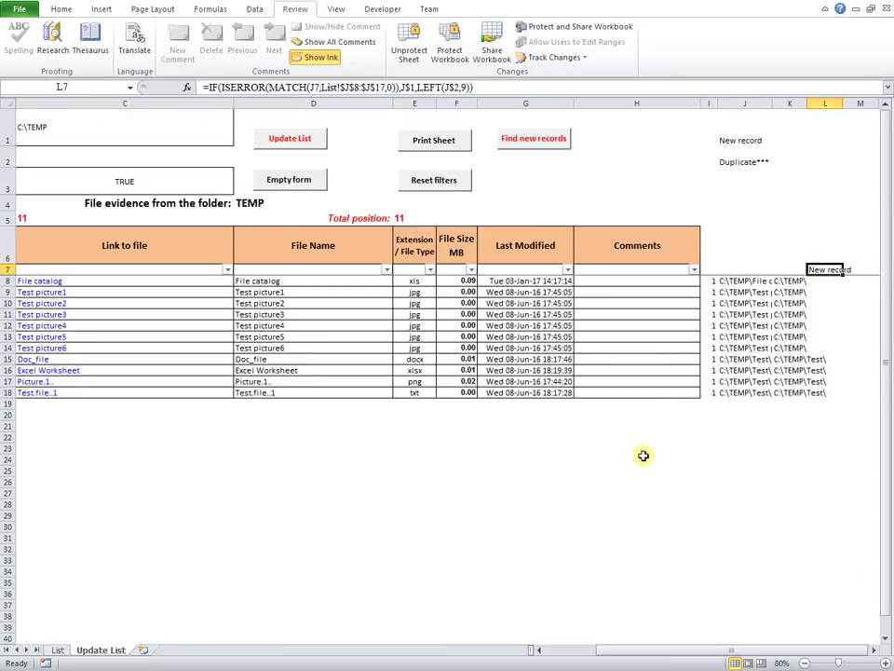
Run Periodical_update with only InsertFormula_FillDown active, then check Update List cell L12 shows New record
{"action": "left_click", "coordinate": [748, 627]}
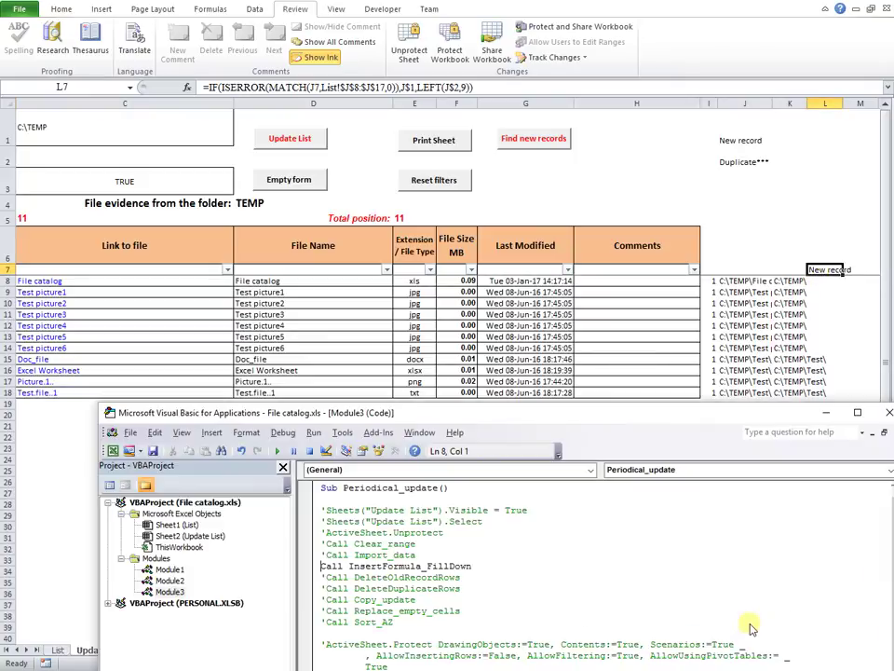
{"action": "left_click", "coordinate": [501, 566]}
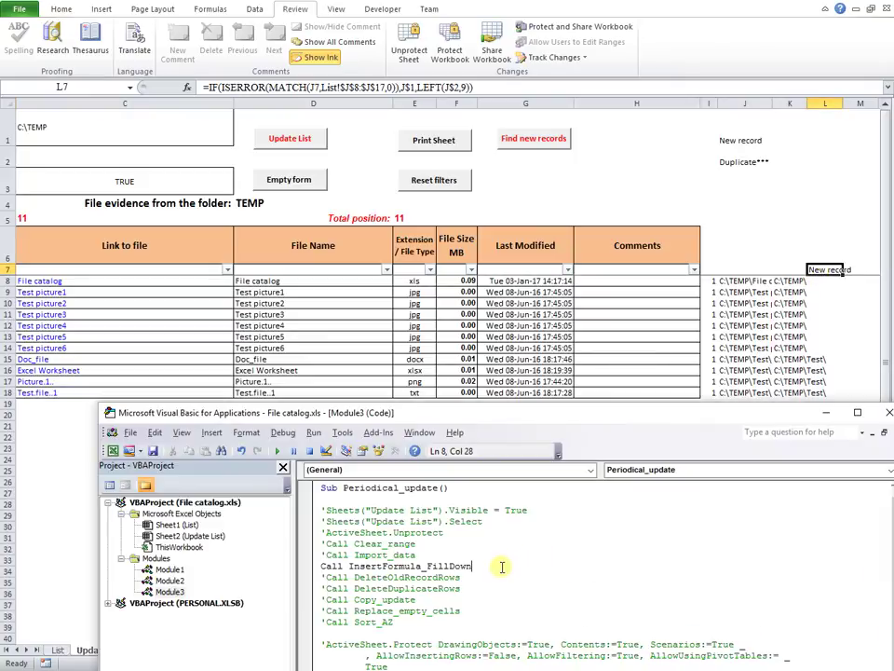
{"action": "left_click", "coordinate": [281, 454]}
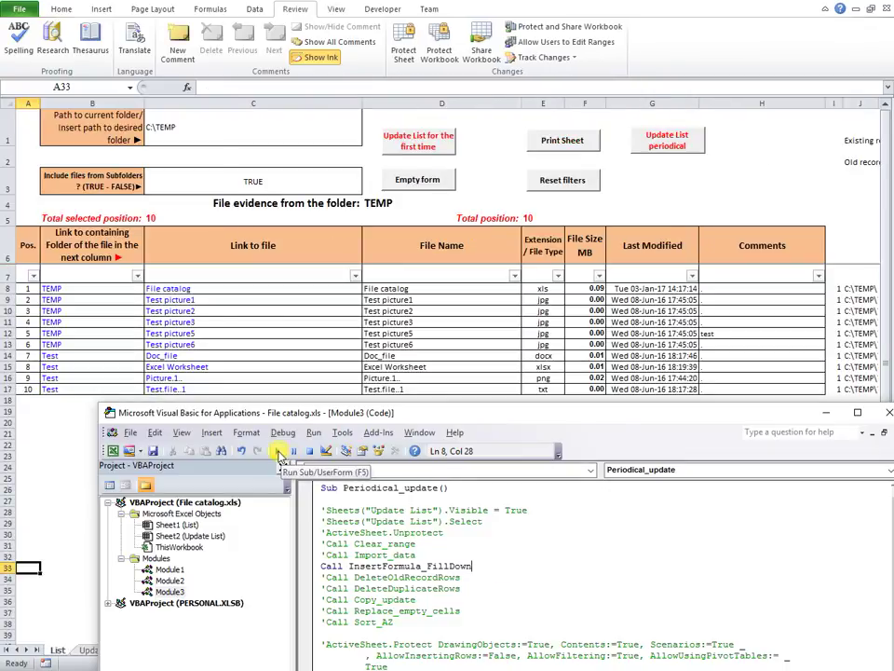
{"action": "left_click", "coordinate": [84, 466]}
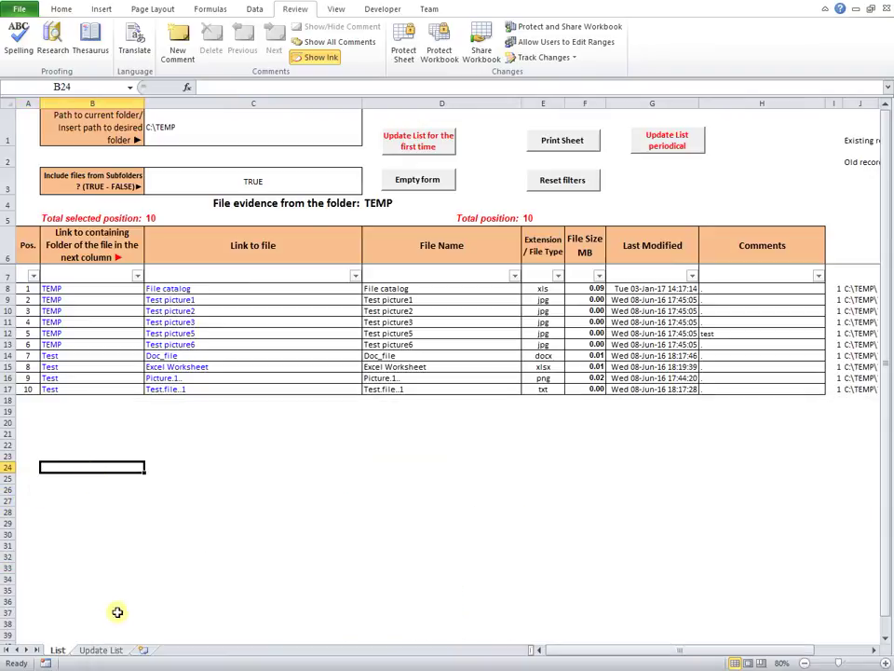
{"action": "left_click", "coordinate": [109, 649]}
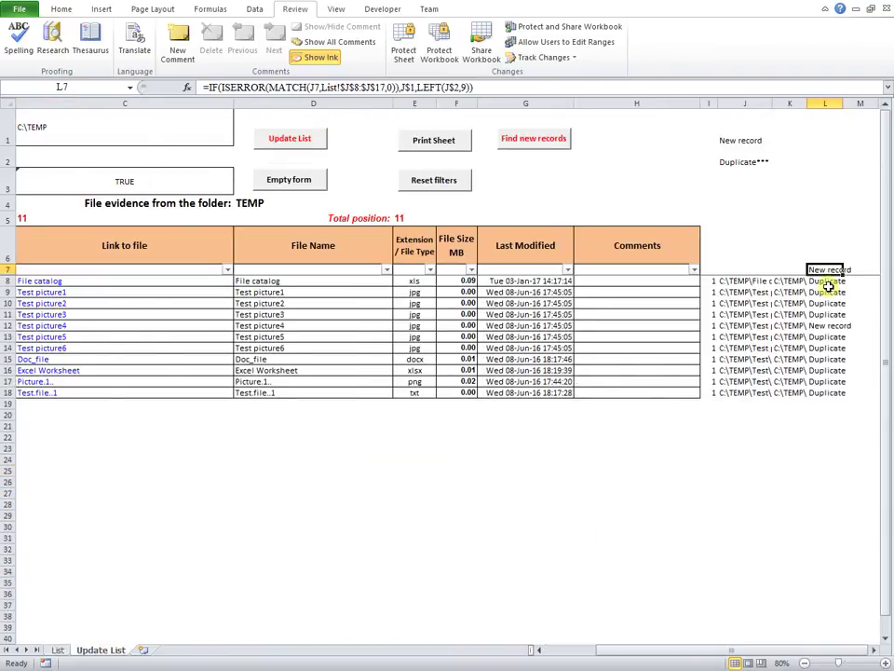
{"action": "left_click", "coordinate": [838, 326]}
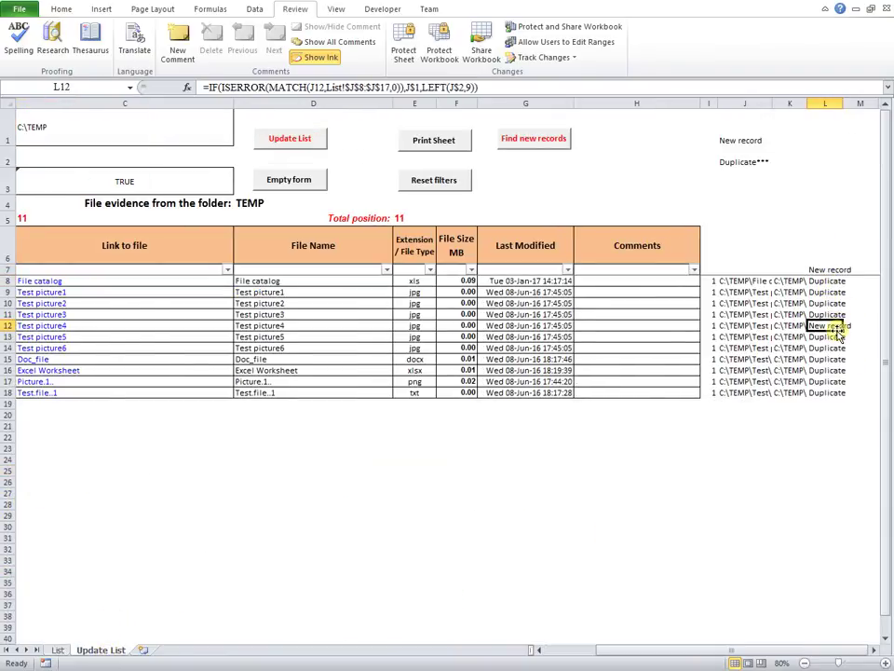
Check the List sheet's column L formulas in L11, L14, L16 and L17 show Existing record
{"action": "left_click", "coordinate": [56, 651]}
{"action": "left_click_drag", "start_coordinate": [686, 653], "coordinate": [746, 656]}
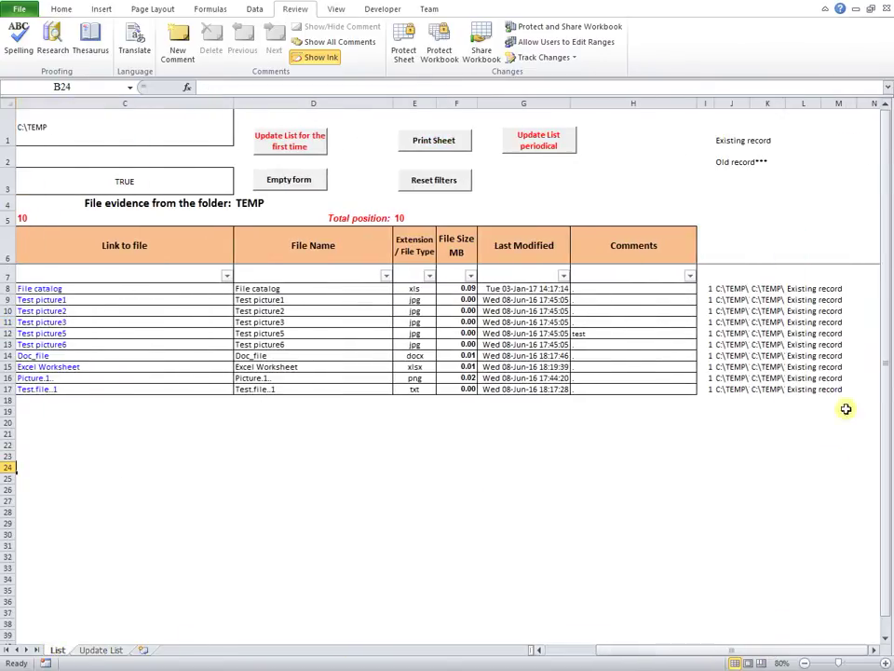
{"action": "left_click", "coordinate": [801, 321]}
{"action": "left_click", "coordinate": [801, 355]}
{"action": "left_click", "coordinate": [801, 377]}
{"action": "left_click", "coordinate": [801, 389]}
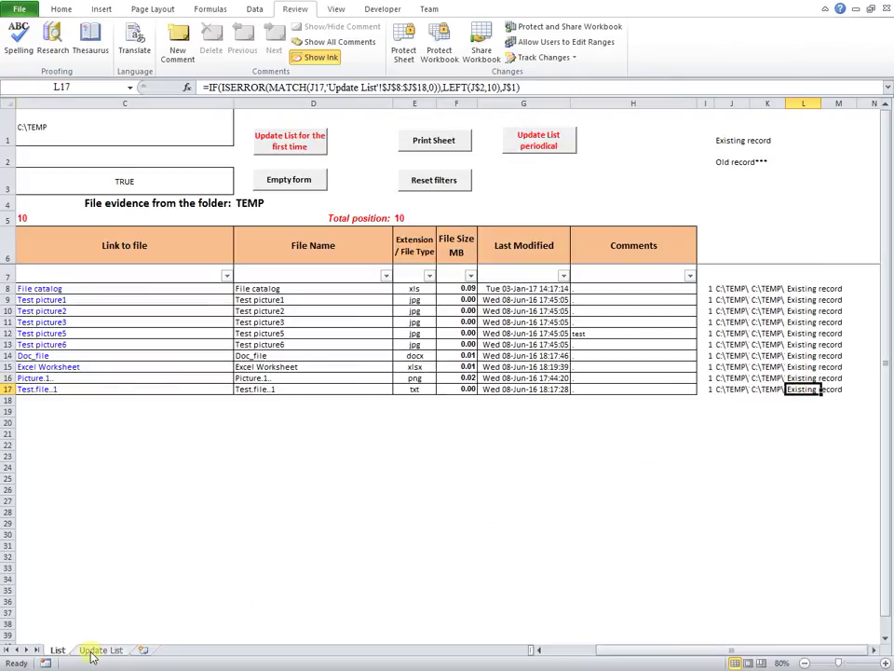
Uncomment Call DeleteOldRecordRows, comment out Call InsertFormula_FillDown, and run Periodical_update
{"action": "mouse_move", "coordinate": [702, 635]}
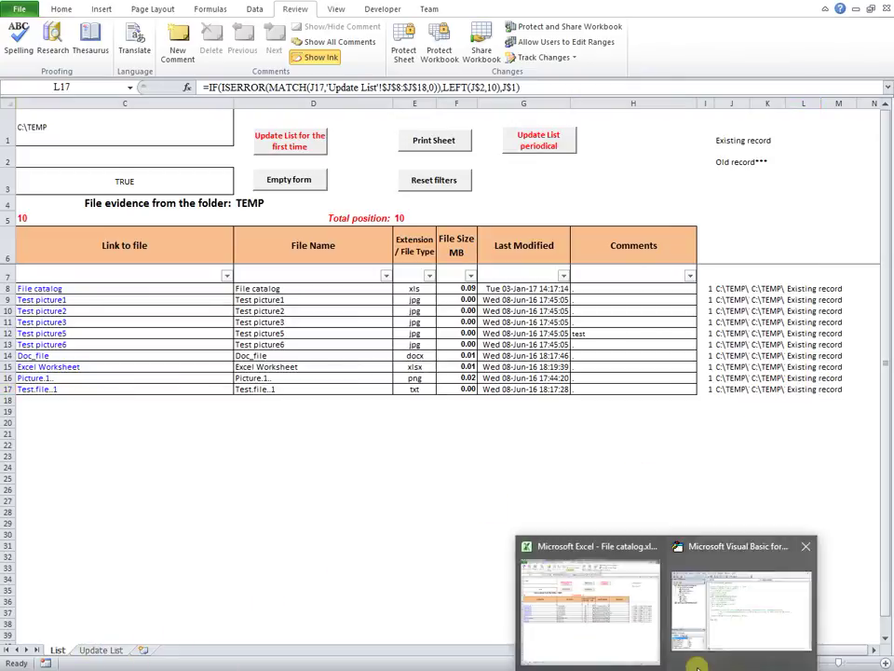
{"action": "left_click", "coordinate": [741, 636]}
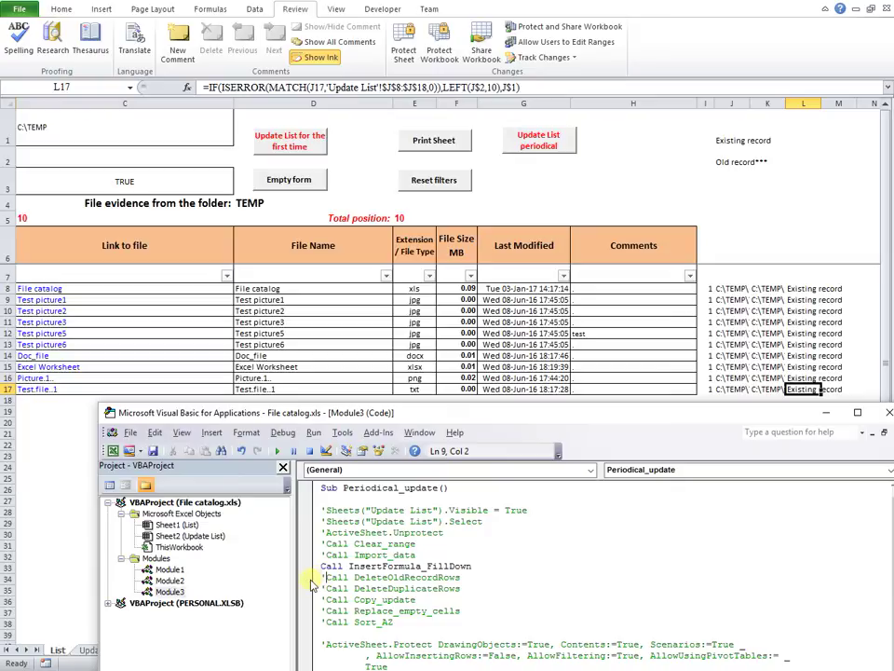
{"action": "key", "text": "BackSpace"}
{"action": "left_click", "coordinate": [322, 565]}
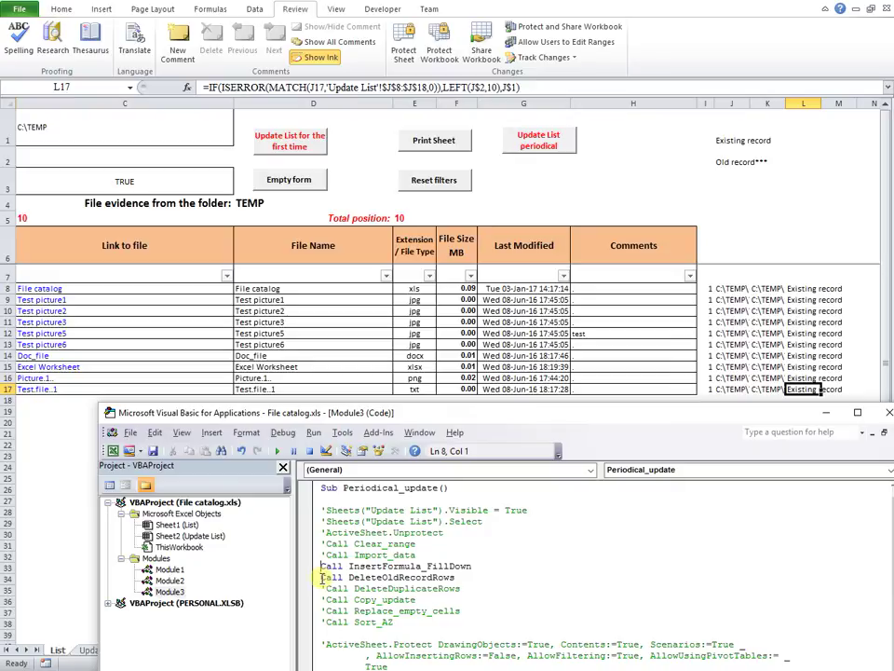
{"action": "type", "text": "'"}
{"action": "left_click", "coordinate": [468, 579]}
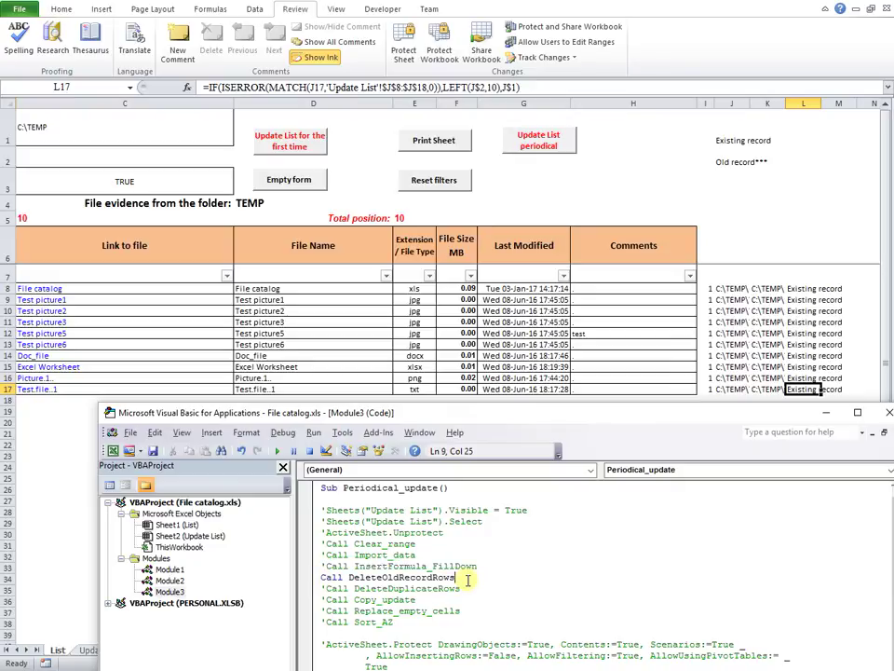
{"action": "left_click", "coordinate": [279, 451]}
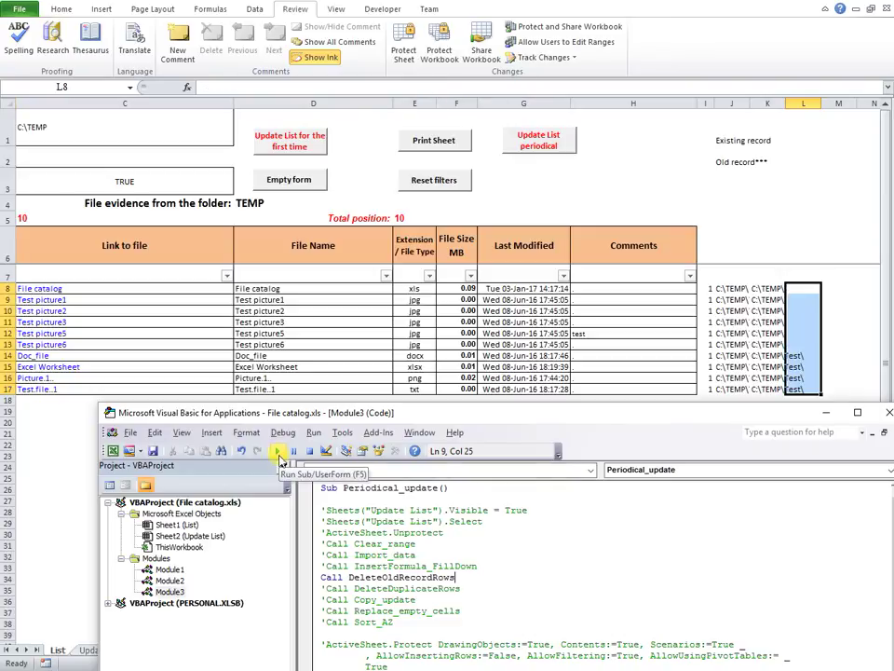
Comment out Call DeleteOldRecordRows, uncomment Call DeleteDuplicateRows, and run Periodical_update
{"action": "left_click", "coordinate": [322, 577]}
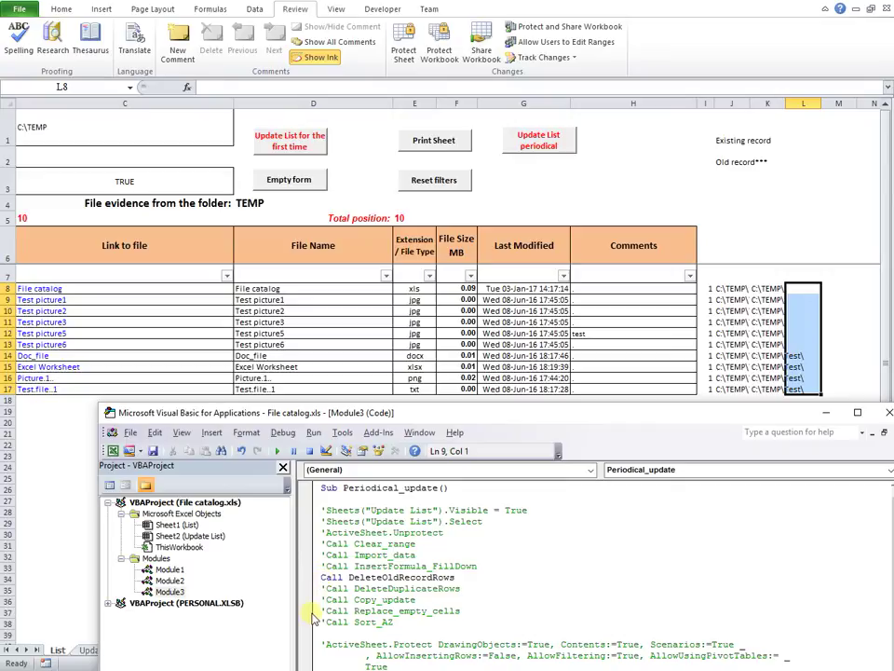
{"action": "type", "text": "'"}
{"action": "key", "text": "Down"}
{"action": "key", "text": "BackSpace"}
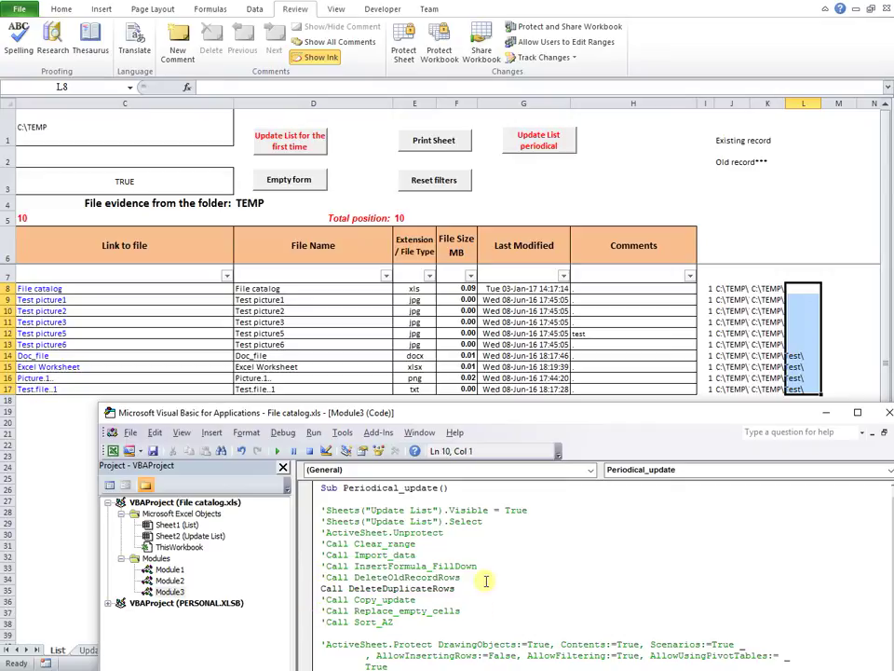
{"action": "left_click", "coordinate": [470, 579]}
{"action": "left_click", "coordinate": [459, 590]}
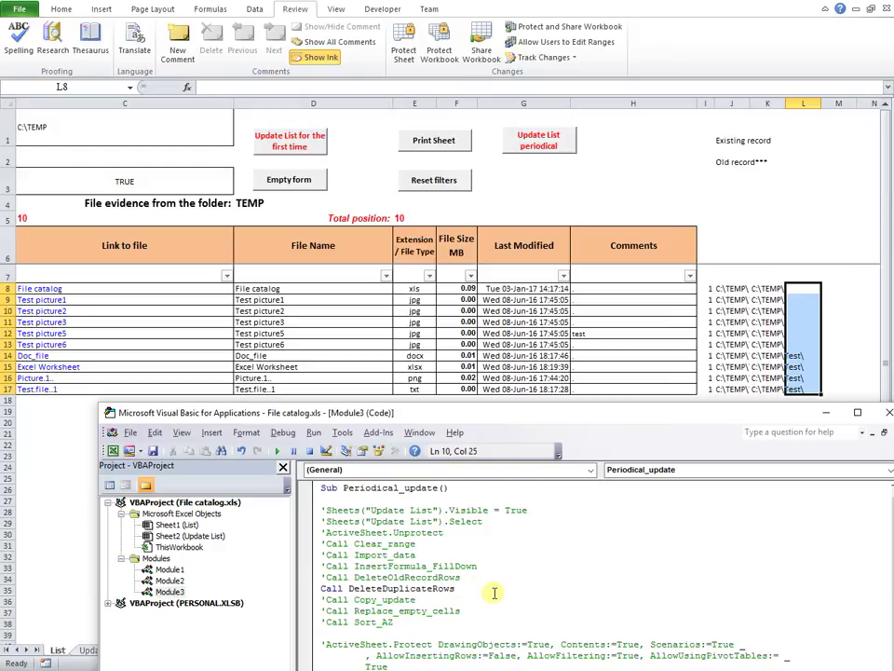
{"action": "left_click", "coordinate": [275, 451]}
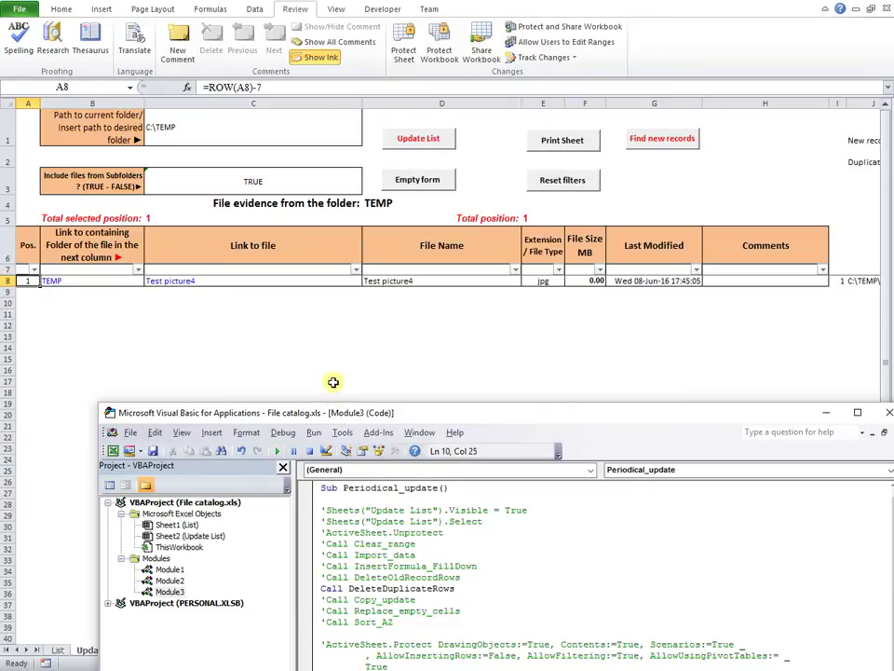
View the Update List sheet, now reduced to the single Test picture4 row
{"action": "left_click", "coordinate": [345, 358]}
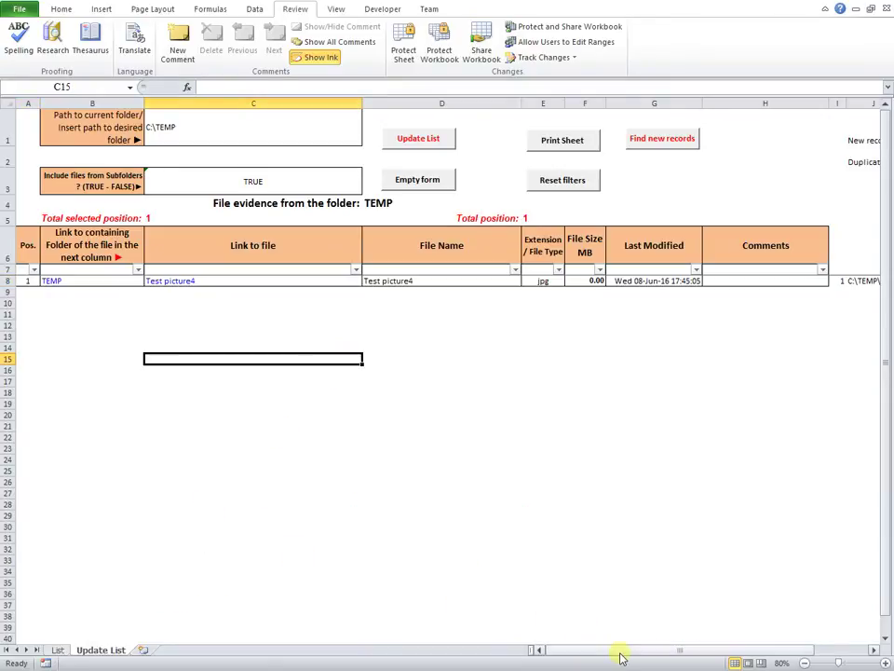
{"action": "left_click_drag", "start_coordinate": [619, 652], "coordinate": [572, 640]}
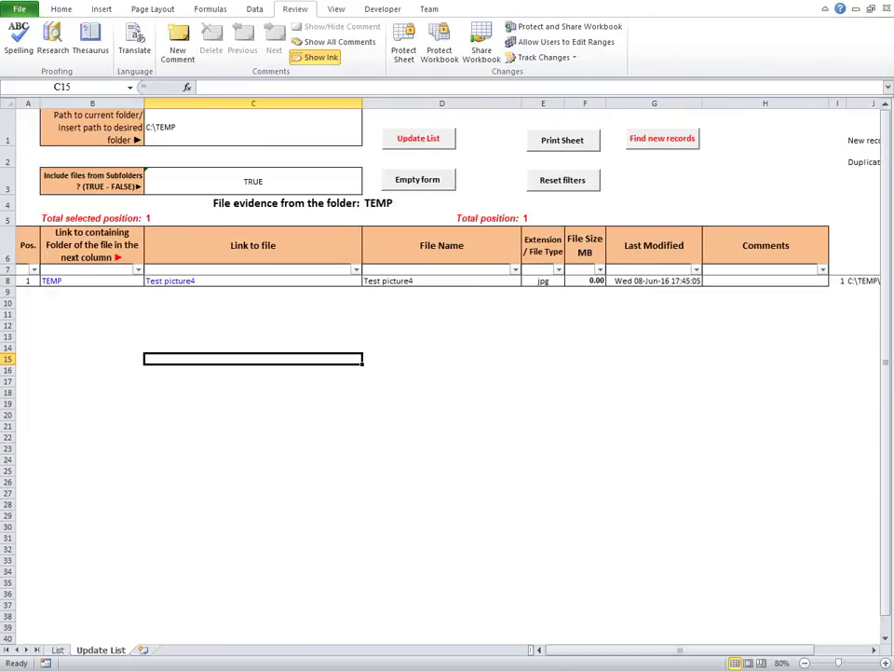
{"action": "left_click", "coordinate": [735, 643]}
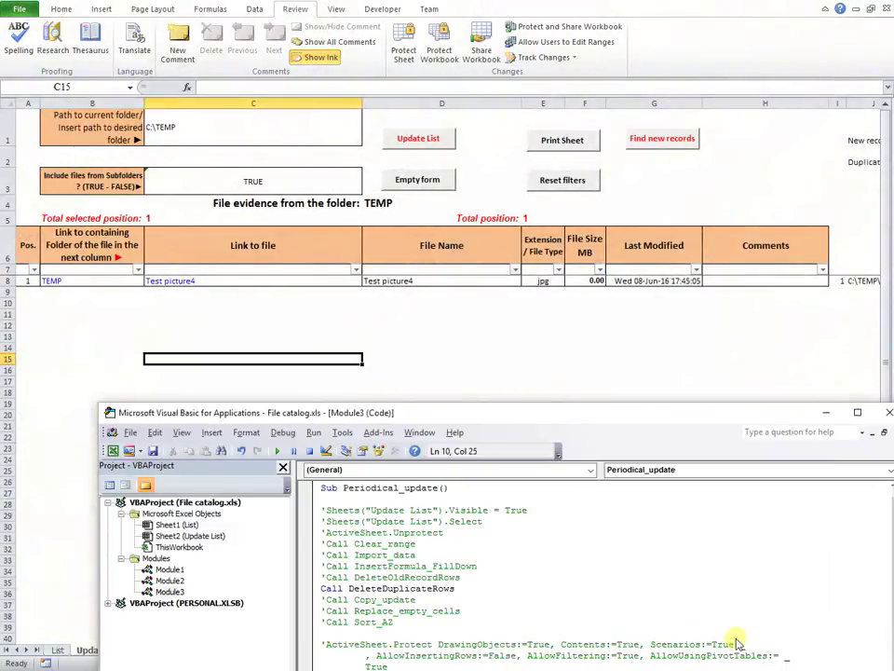
Comment out Call DeleteDuplicateRows, uncomment Call Copy_update, and run Periodical_update
{"action": "left_click", "coordinate": [322, 588]}
{"action": "type", "text": "'"}
{"action": "key", "text": "Down"}
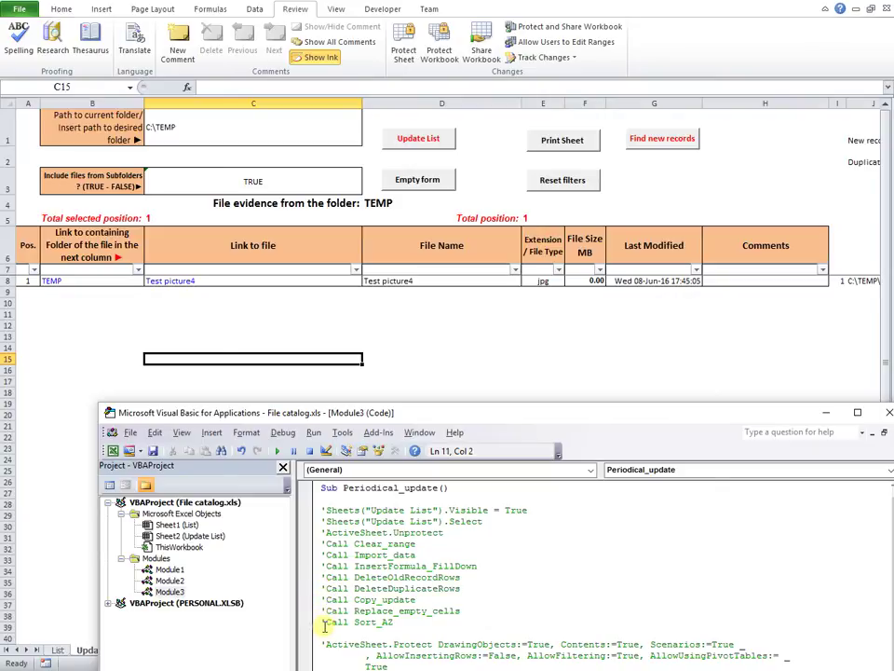
{"action": "key", "text": "BackSpace"}
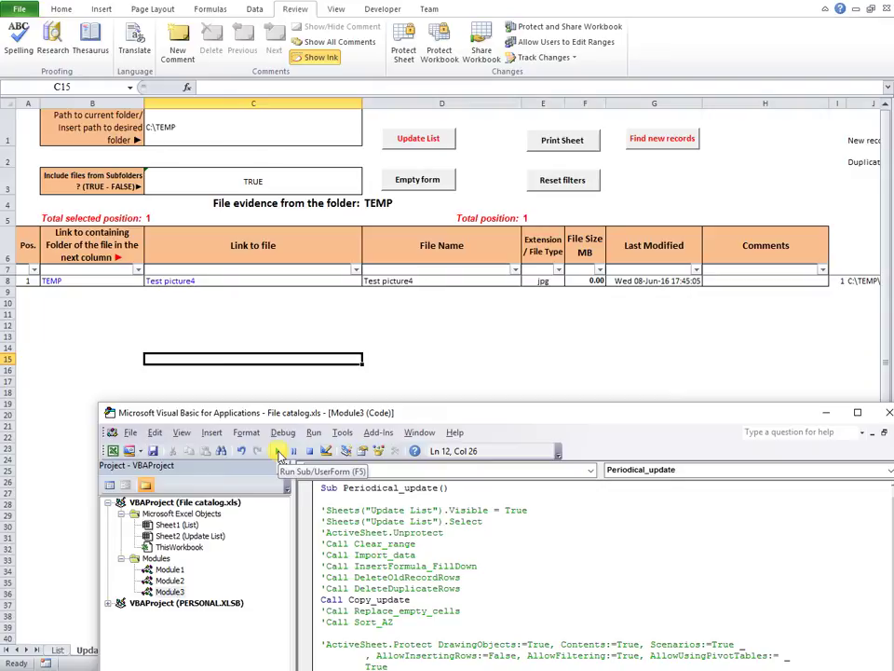
{"action": "left_click", "coordinate": [278, 453]}
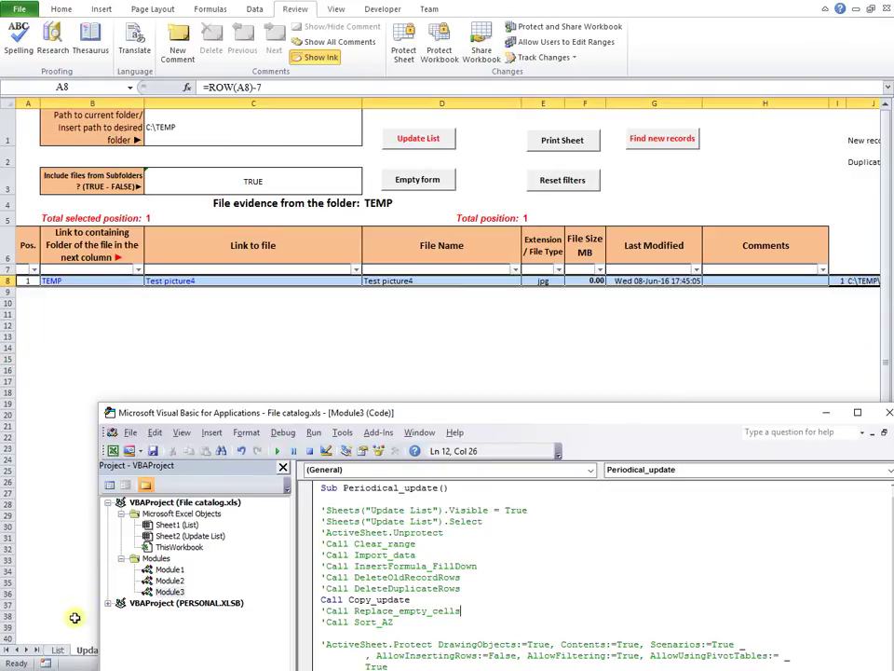
Inspect the List sheet with Test picture4 appended as file 11, then return to the code
{"action": "left_click", "coordinate": [59, 651]}
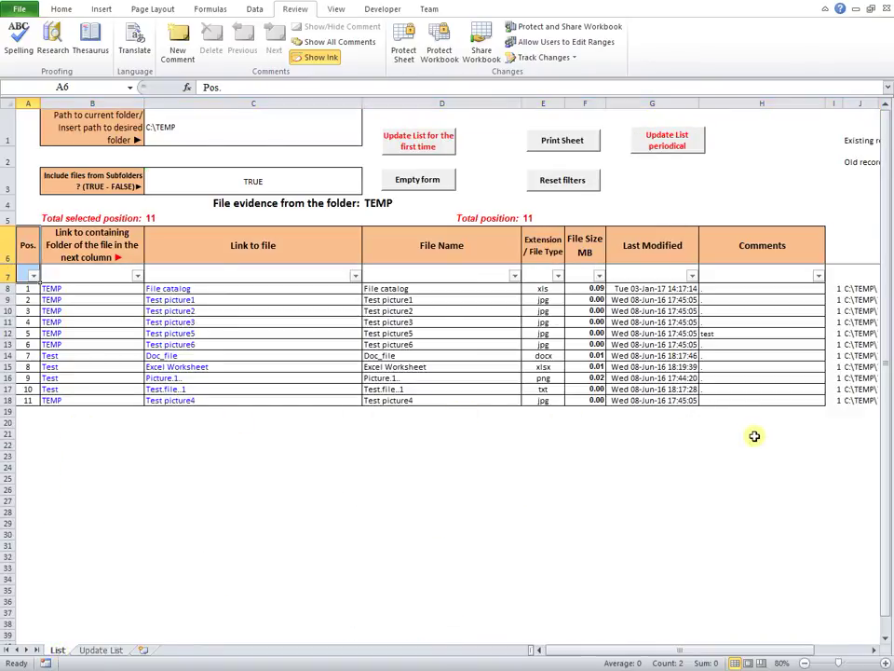
{"action": "left_click_drag", "start_coordinate": [750, 655], "coordinate": [773, 654]}
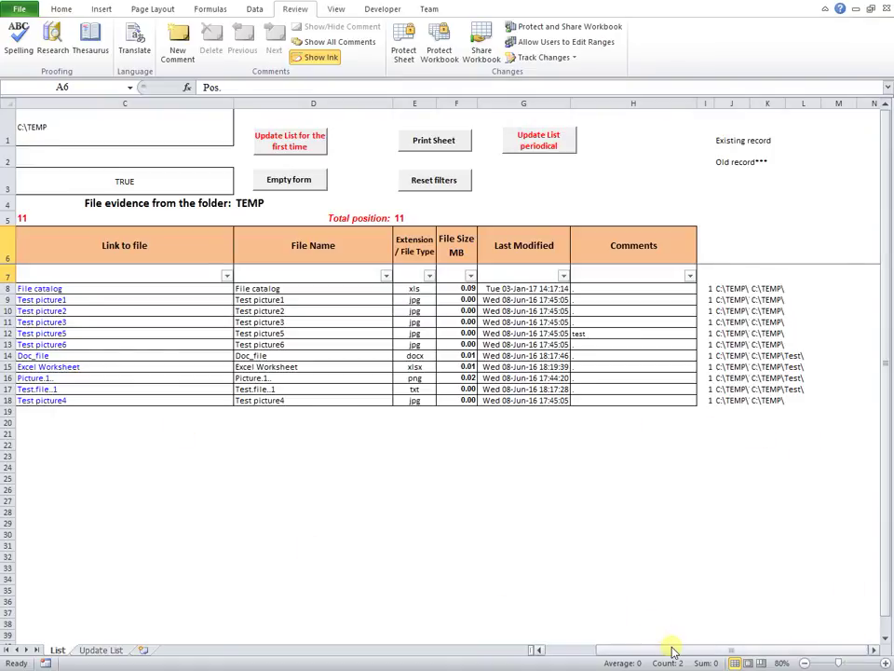
{"action": "left_click_drag", "start_coordinate": [670, 652], "coordinate": [474, 633]}
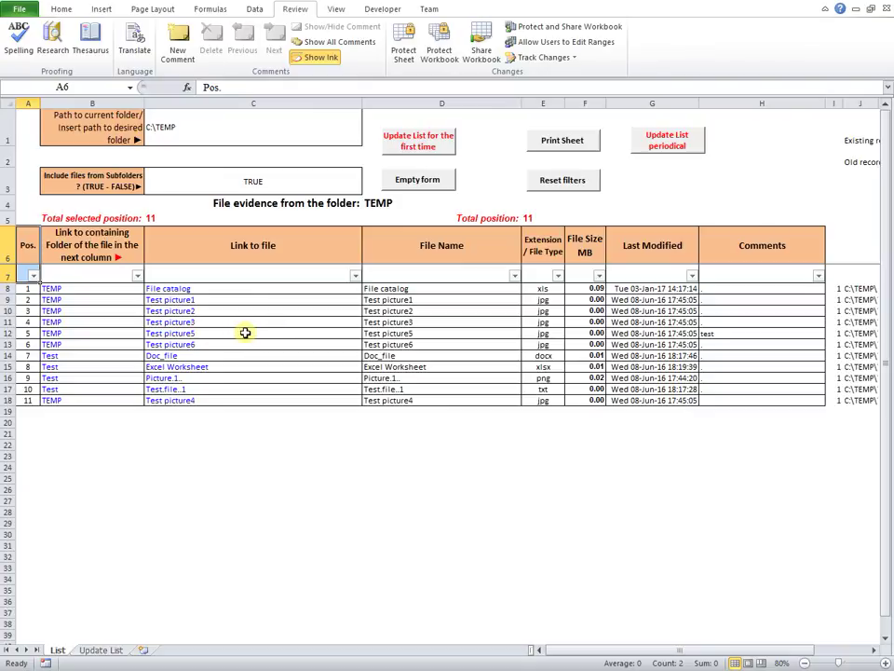
{"action": "mouse_move", "coordinate": [734, 658]}
{"action": "left_click", "coordinate": [752, 633]}
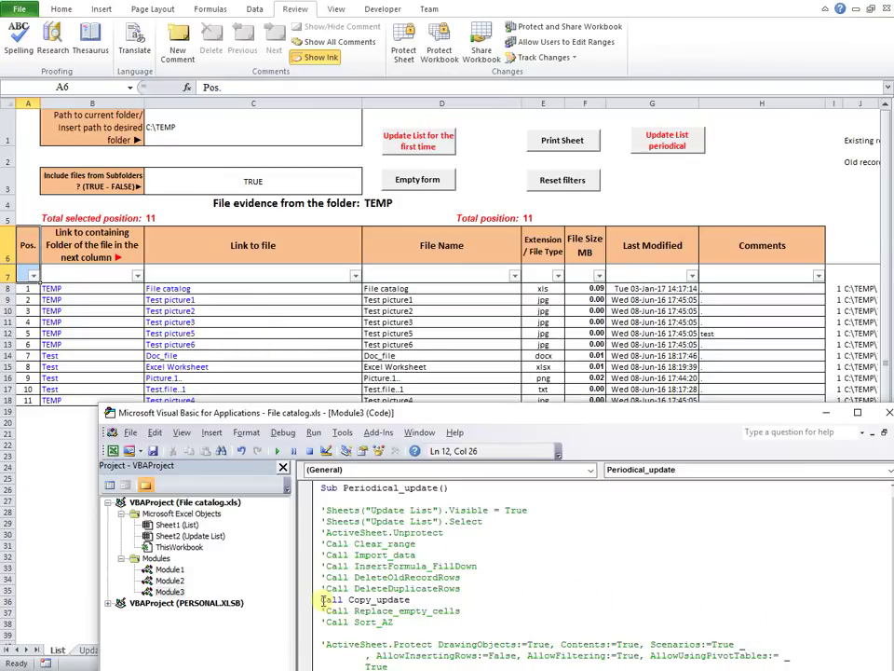
Comment out Call Copy_update, activate Call Replace_empty_cells, and run Periodical_update
{"action": "key", "text": "Delete"}
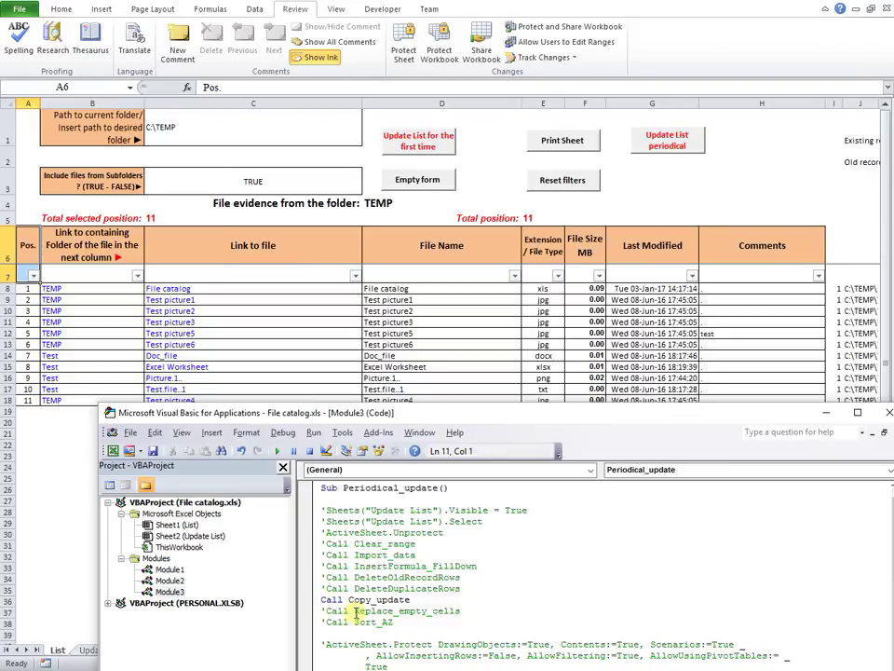
{"action": "type", "text": "'"}
{"action": "key", "text": "Down"}
{"action": "key", "text": "BackSpace"}
{"action": "left_click", "coordinate": [470, 610]}
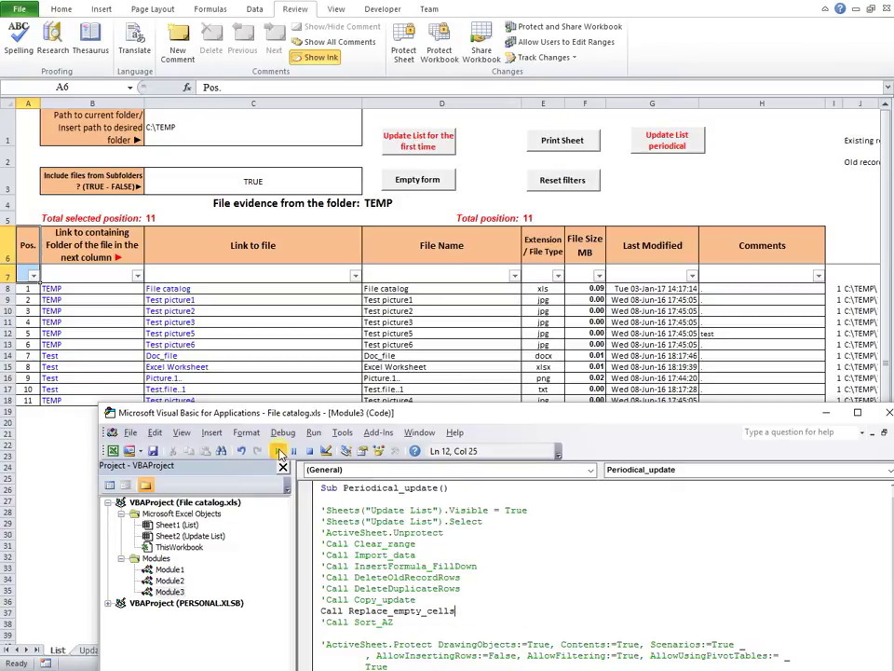
{"action": "left_click", "coordinate": [280, 453]}
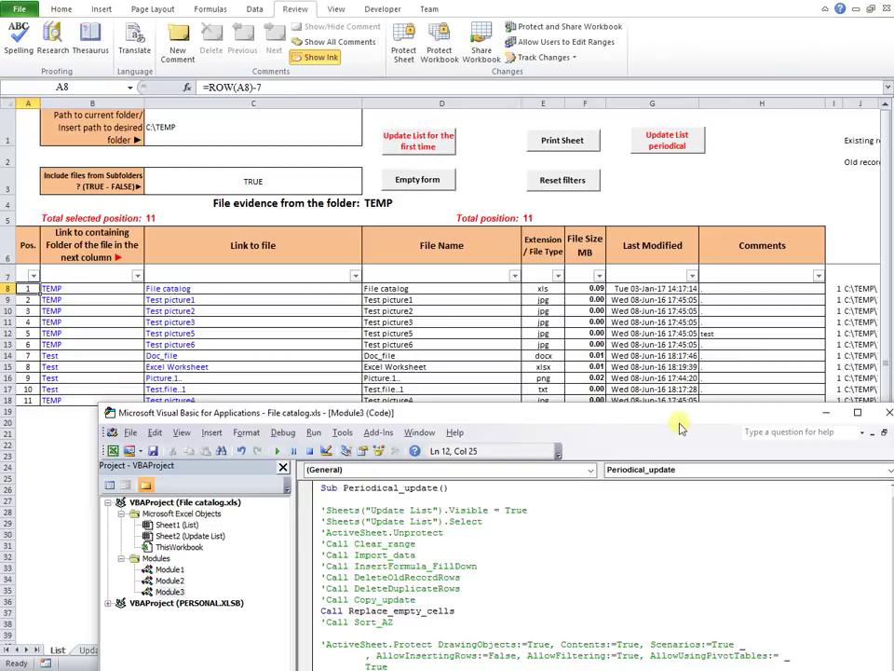
{"action": "left_click_drag", "start_coordinate": [680, 425], "coordinate": [624, 505]}
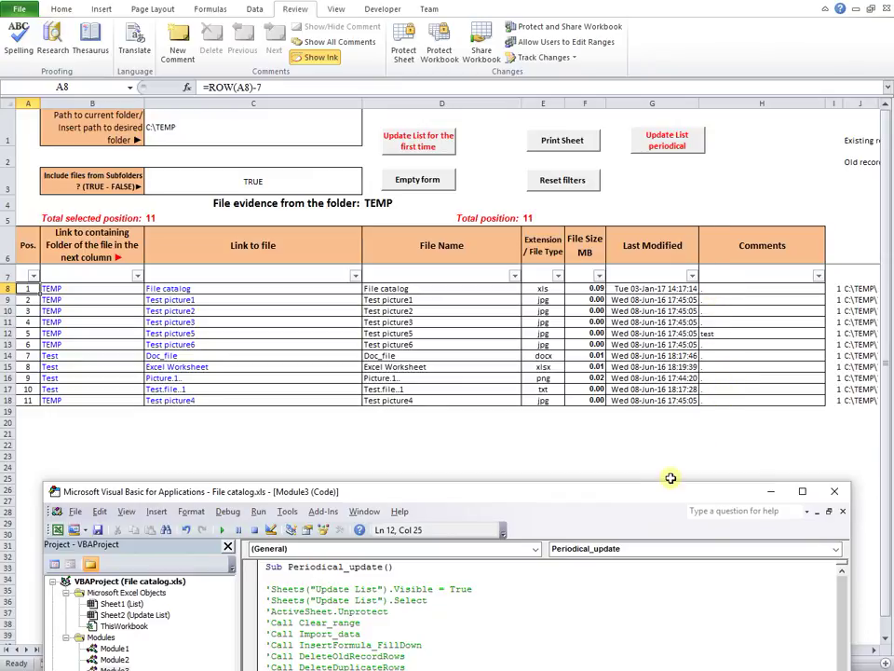
{"action": "left_click_drag", "start_coordinate": [674, 493], "coordinate": [702, 255]}
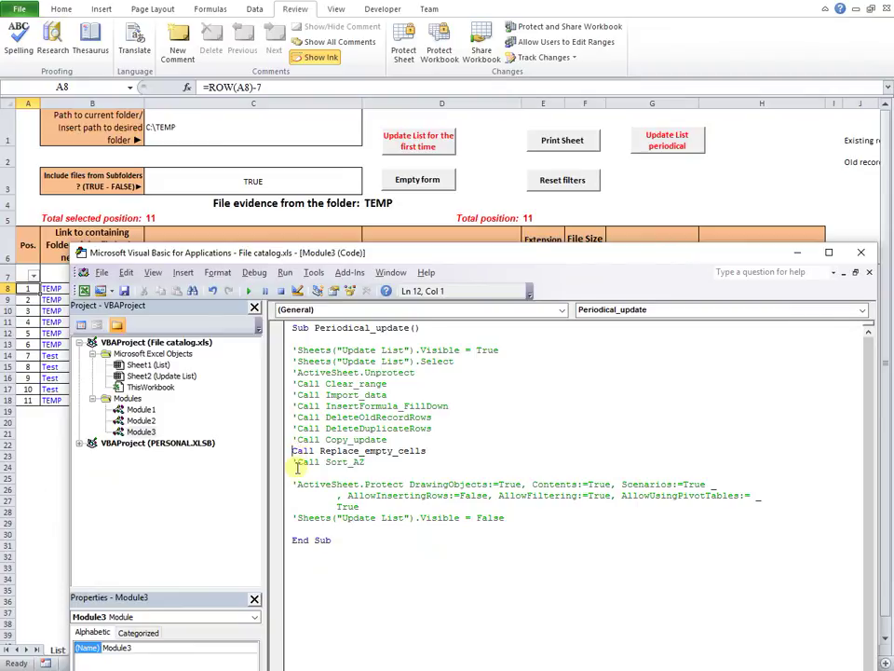
Comment out Replace_empty_cells again and uncomment Call Sort_AZ
{"action": "type", "text": "'"}
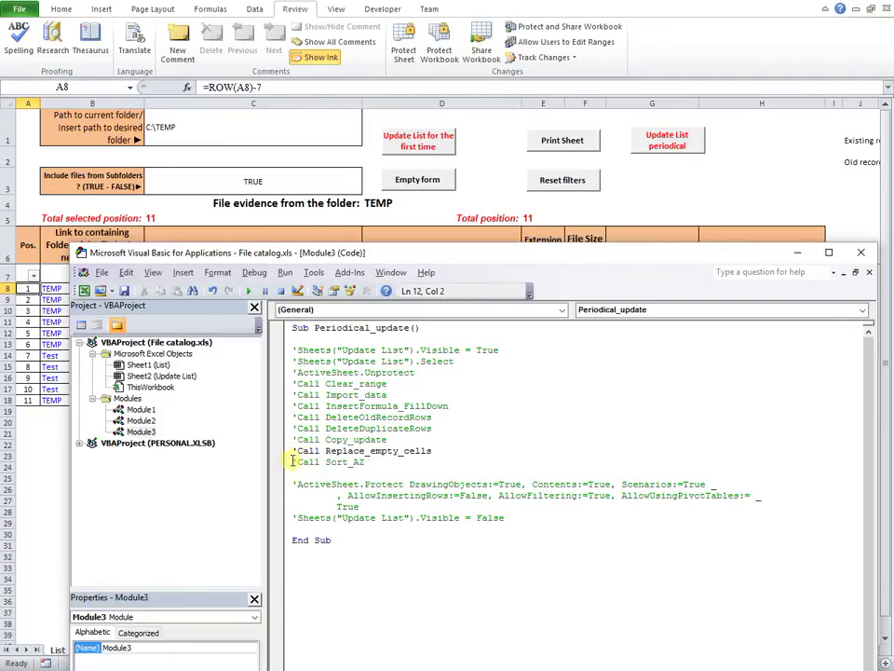
{"action": "left_click", "coordinate": [295, 462]}
{"action": "key", "text": "Delete"}
{"action": "left_click", "coordinate": [397, 466]}
{"action": "left_click_drag", "start_coordinate": [579, 253], "coordinate": [546, 475]}
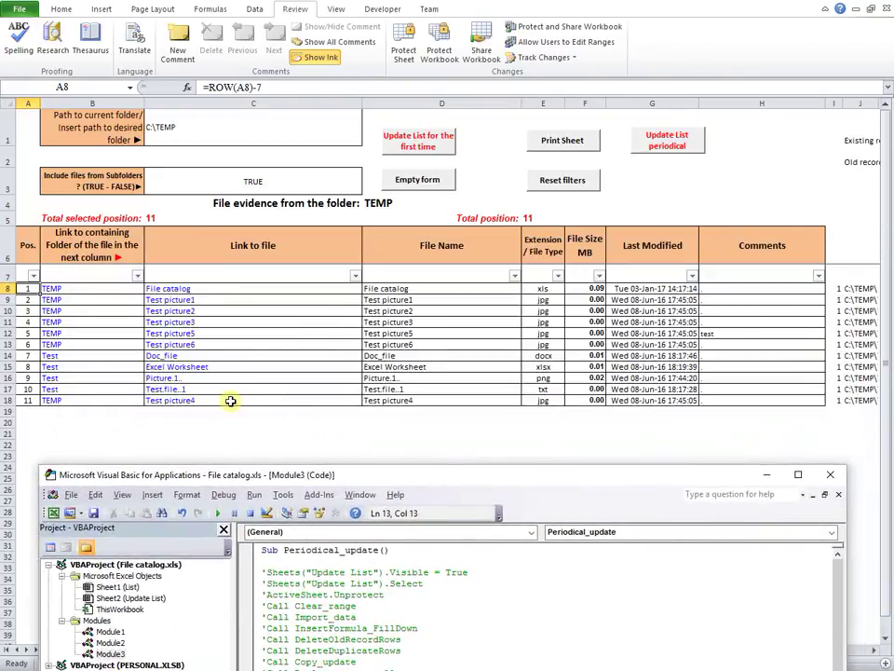
Inspect Test picture4's full path and folder path in cells J18 and K18
{"action": "left_click", "coordinate": [585, 444]}
{"action": "left_click_drag", "start_coordinate": [697, 650], "coordinate": [745, 651]}
{"action": "left_click", "coordinate": [736, 401]}
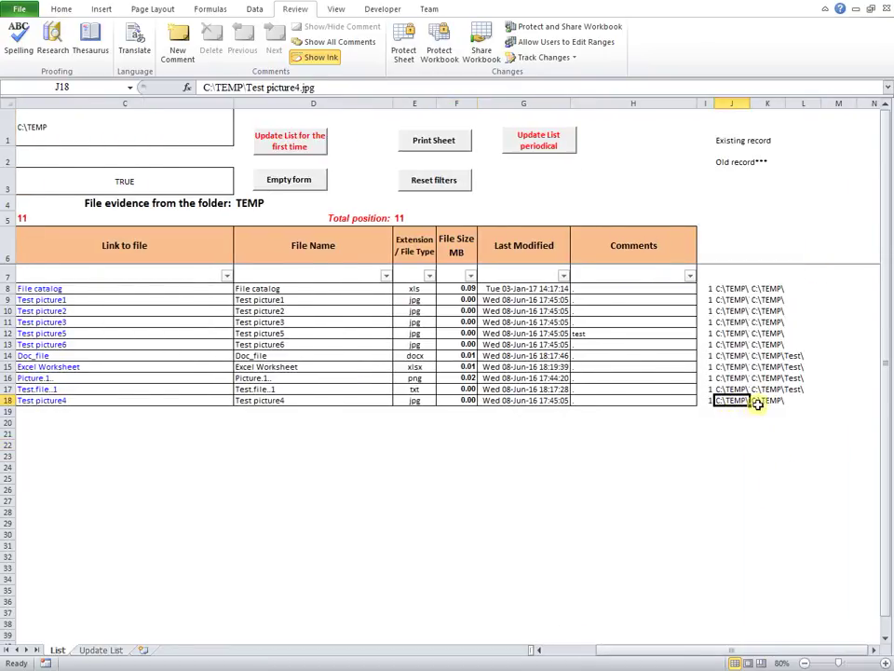
{"action": "left_click", "coordinate": [763, 400]}
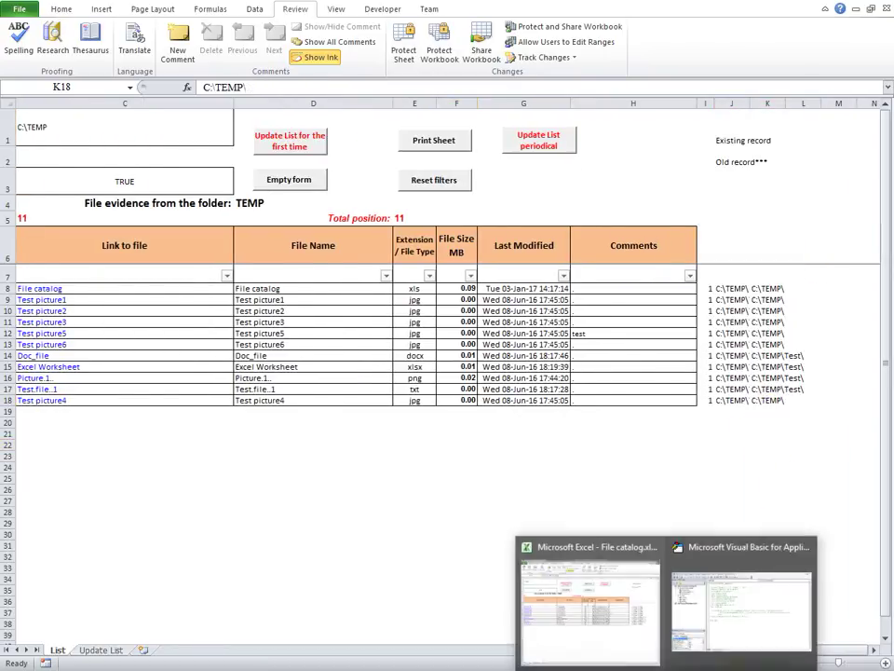
Run Periodical_update with only Sort_AZ active to sort the file list by name
{"action": "left_click", "coordinate": [787, 626]}
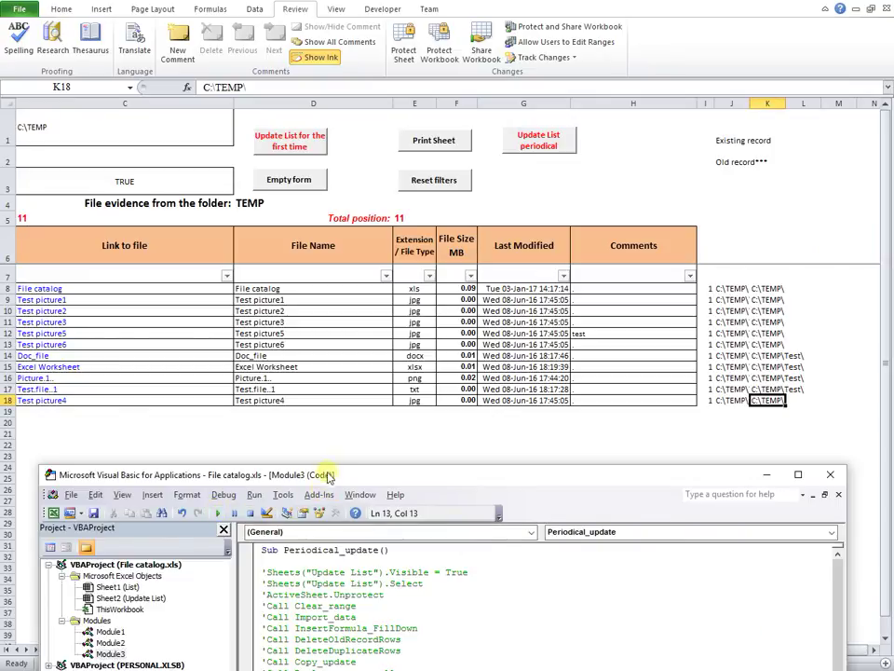
{"action": "left_click_drag", "start_coordinate": [331, 477], "coordinate": [339, 420]}
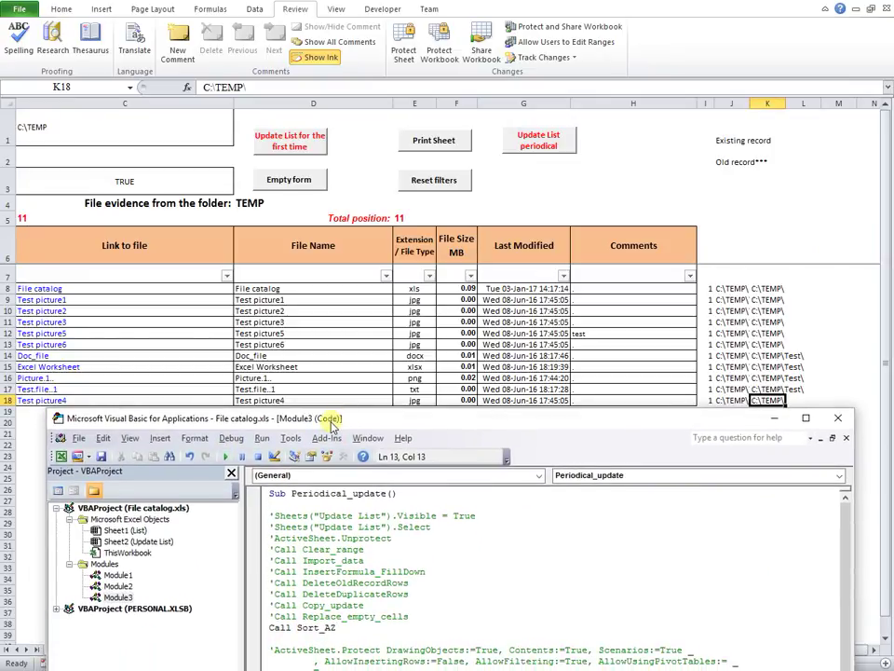
{"action": "left_click", "coordinate": [225, 458]}
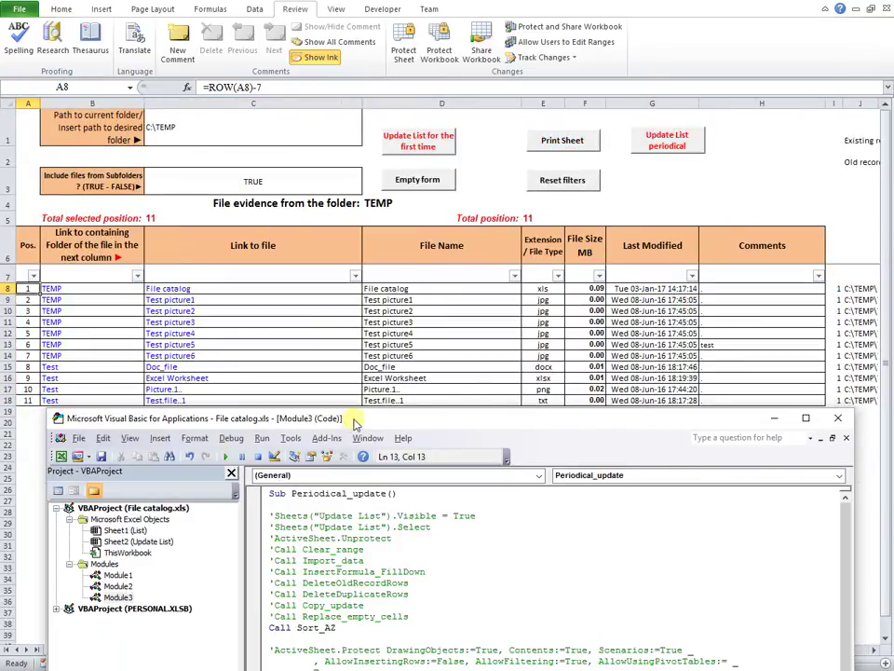
{"action": "left_click_drag", "start_coordinate": [354, 423], "coordinate": [360, 493]}
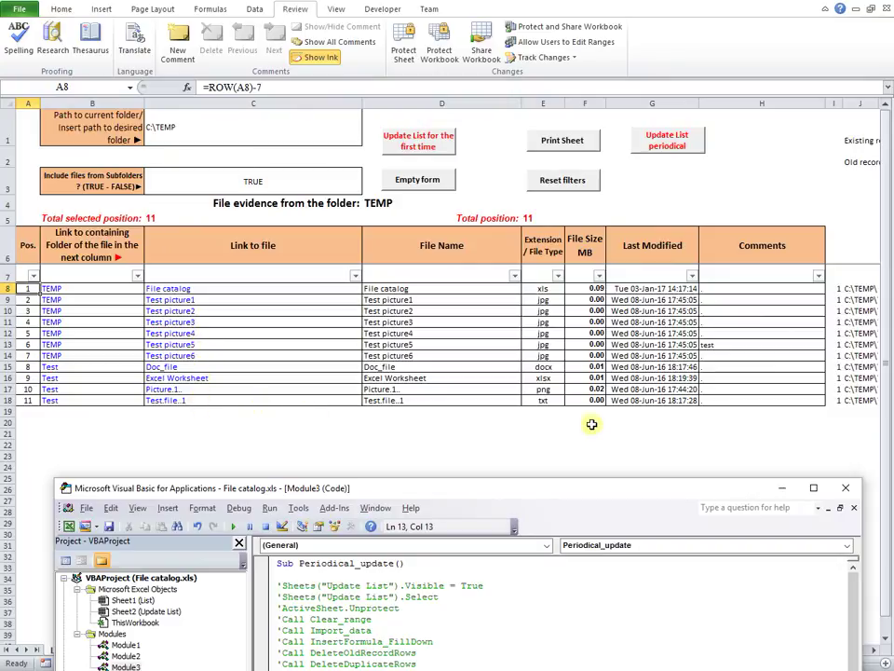
Uncomment ActiveSheet.Protect and the Update List Visible = False line, run the macro, and view the List sheet
{"action": "left_click", "coordinate": [683, 442]}
{"action": "left_click", "coordinate": [378, 449]}
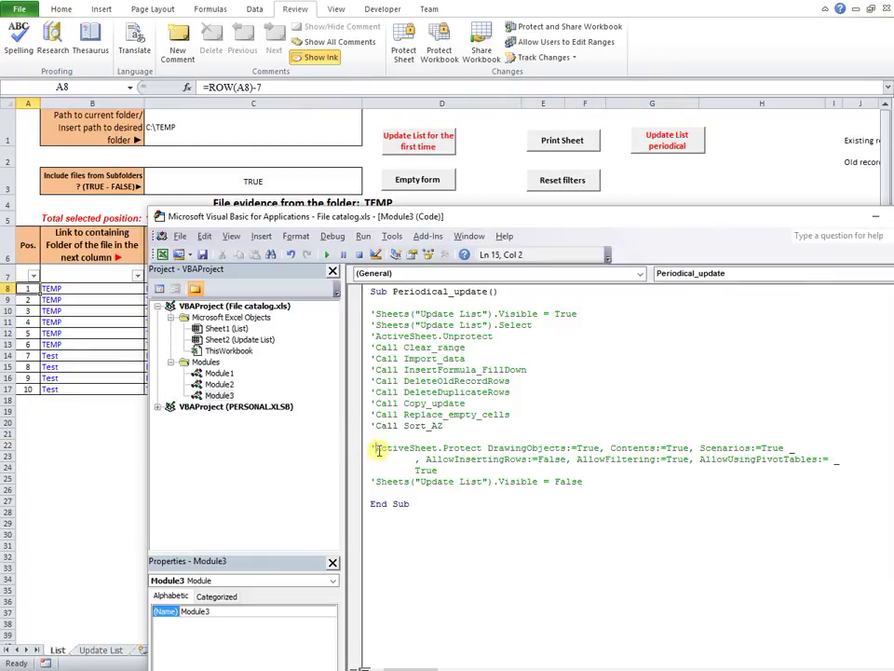
{"action": "key", "text": "BackSpace"}
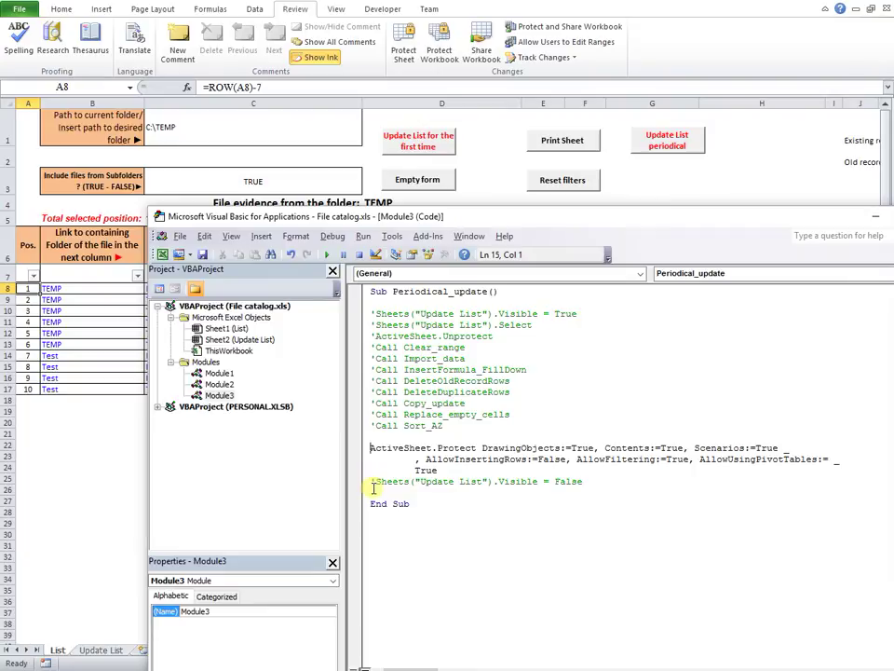
{"action": "left_click", "coordinate": [377, 482]}
{"action": "key", "text": "BackSpace"}
{"action": "key", "text": "Down"}
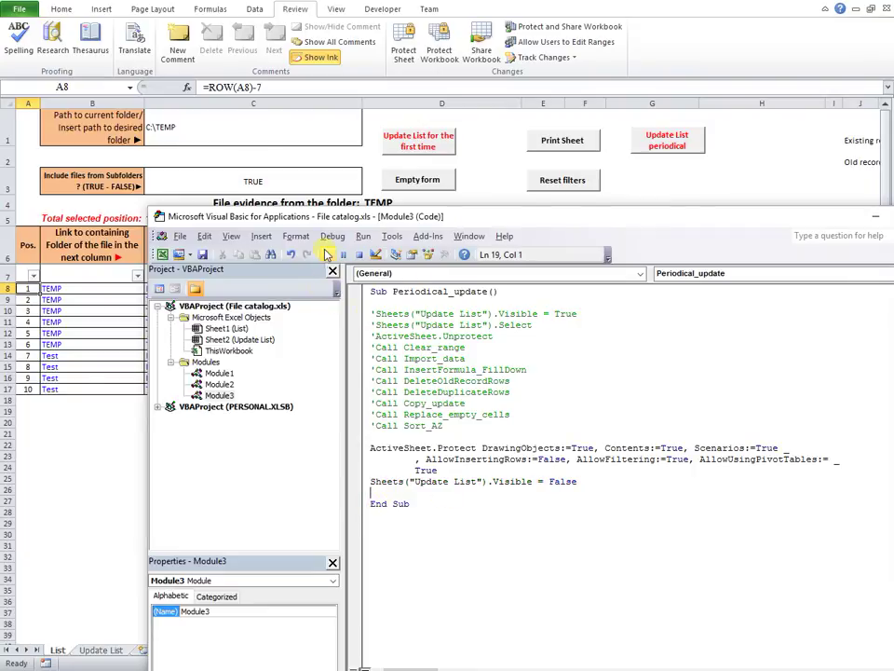
{"action": "left_click", "coordinate": [325, 253]}
{"action": "left_click", "coordinate": [73, 608]}
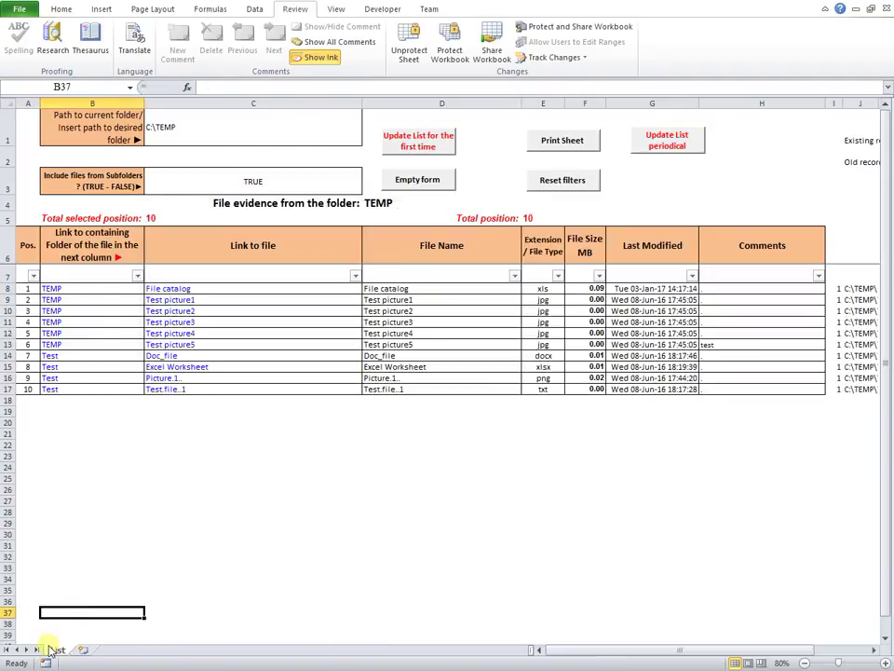